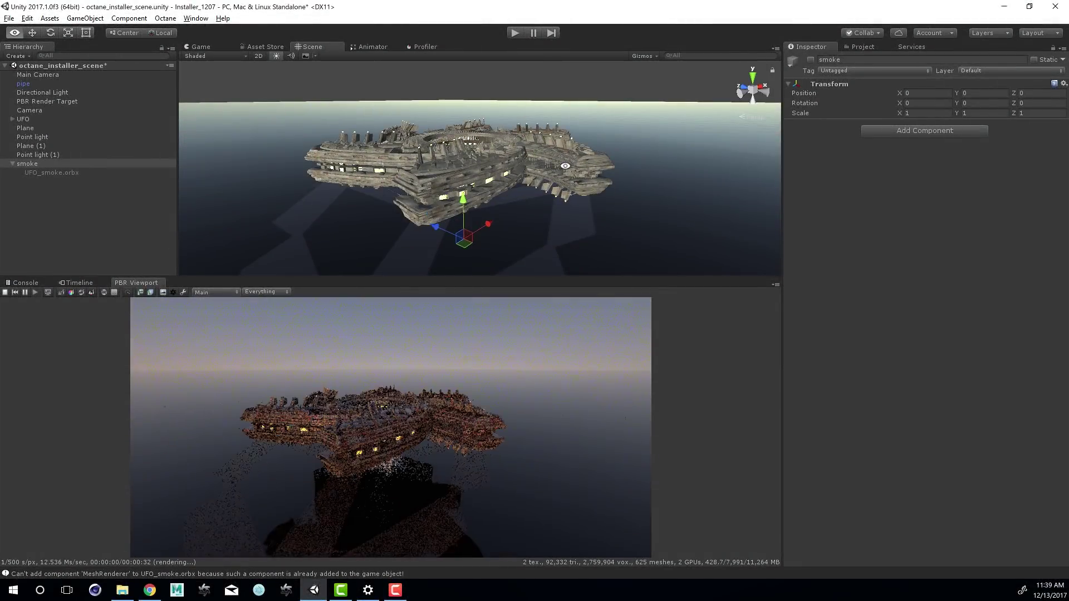
Step: Switch the PBR Render Target's kernel to the Info channels kernel
right_click_drag(663, 180, 691, 184, "alt")
left_click_drag(691, 184, 558, 160, "alt")
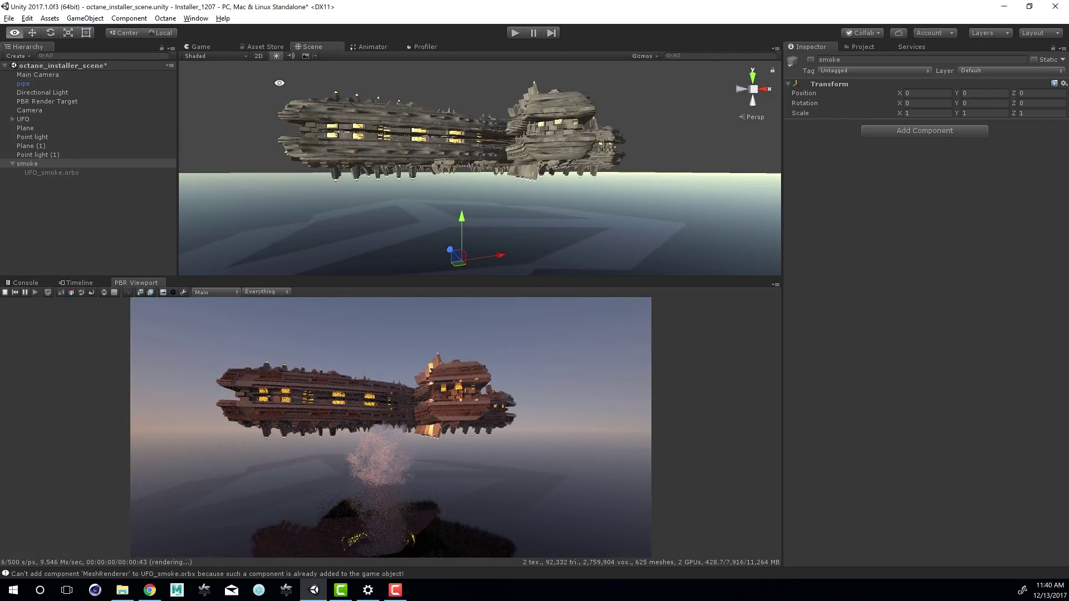
left_click_drag(358, 135, 384, 215, "alt")
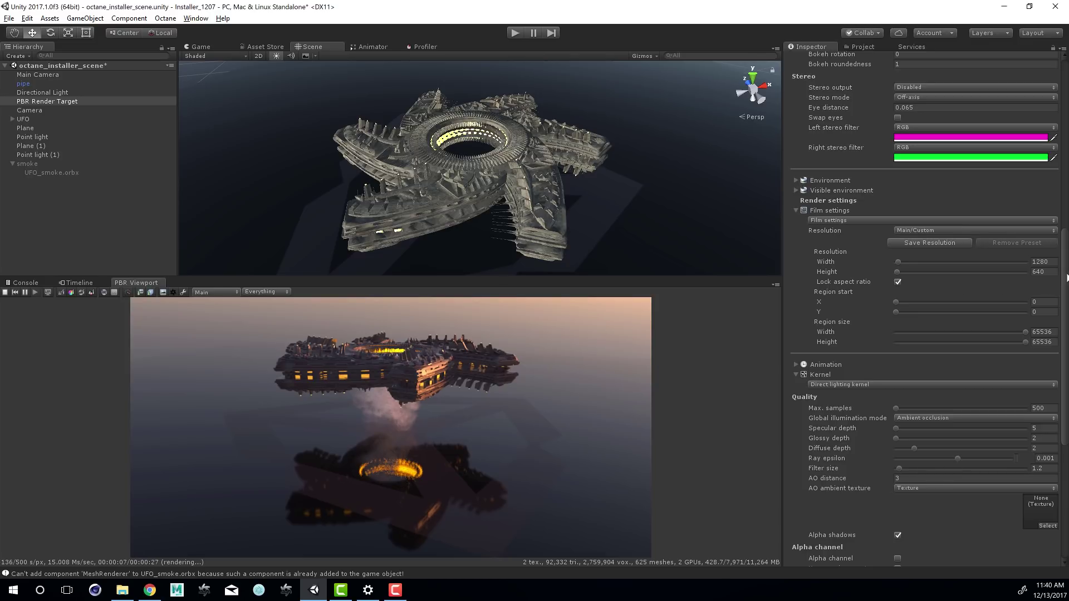
left_click_drag(1064, 282, 1065, 384)
left_click(877, 107)
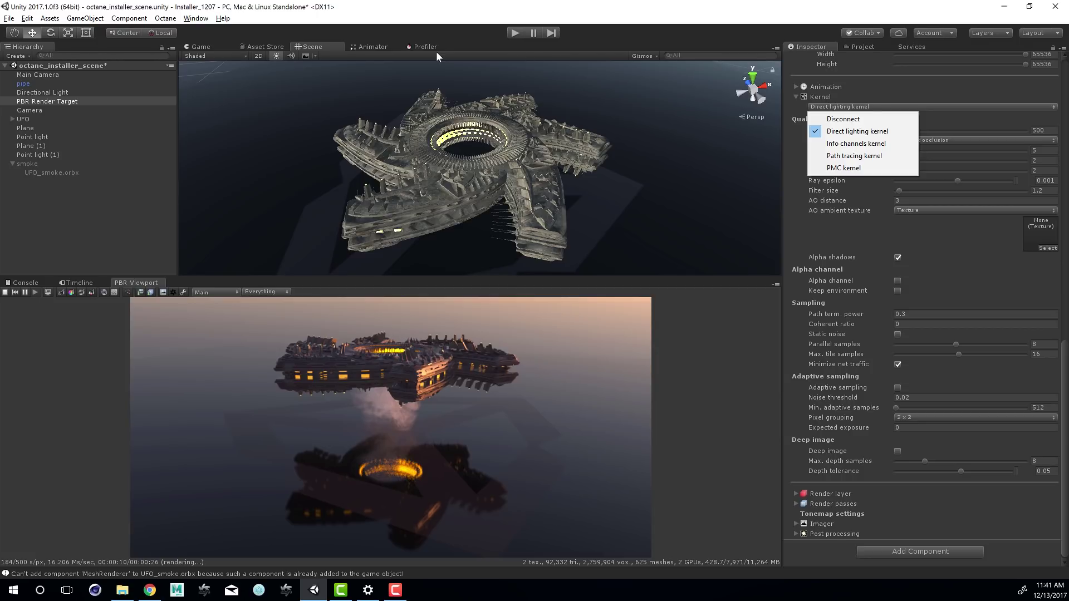
key("Down")
key("Down")
key("Return")
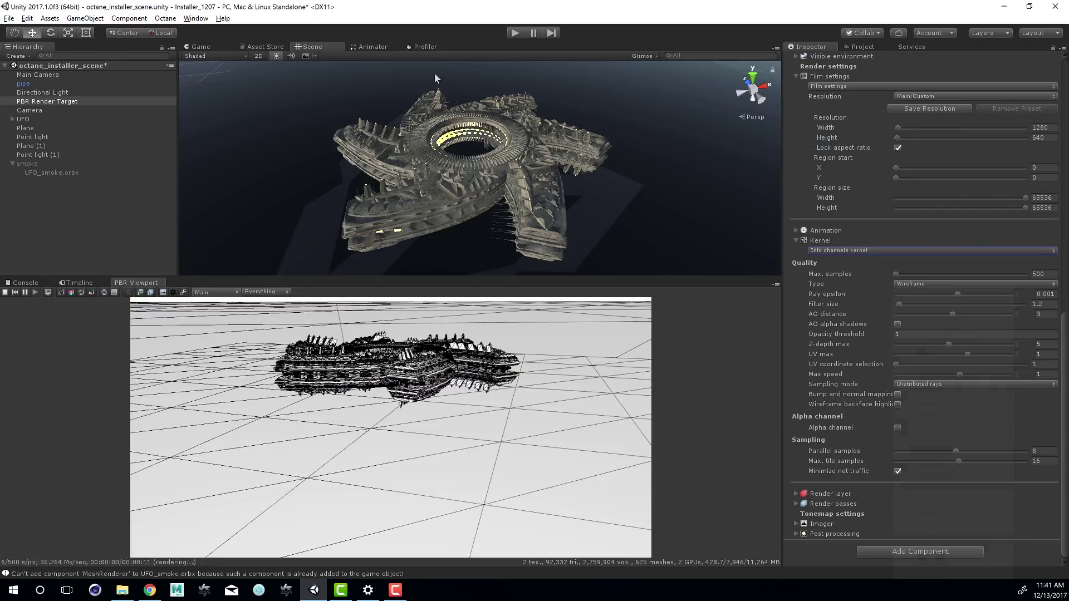
Step: Set the info channel type to Ambient occlusion (AO) and raise the AO distance to about 195
left_click(969, 284)
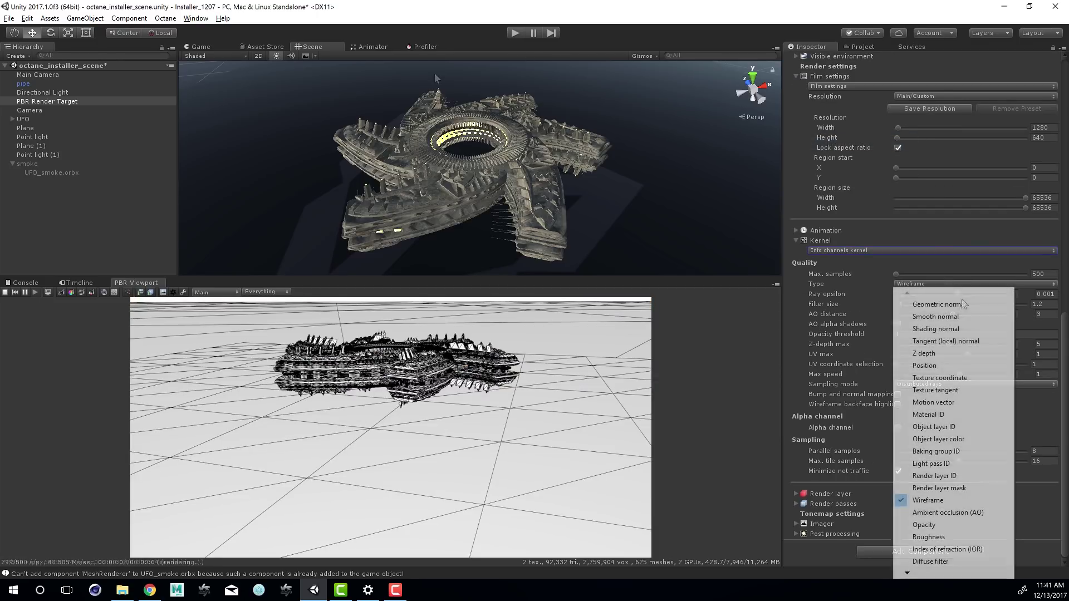
left_click(948, 512)
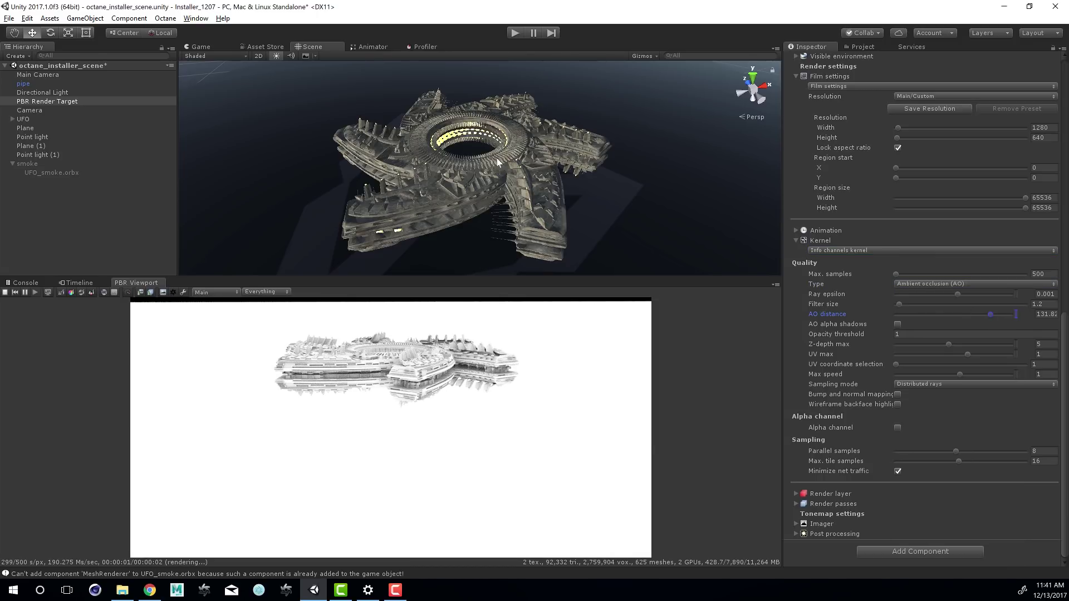
left_click(995, 314)
Step: Change the info channel type and raise the Z-depth max to about 2818
left_click(988, 284)
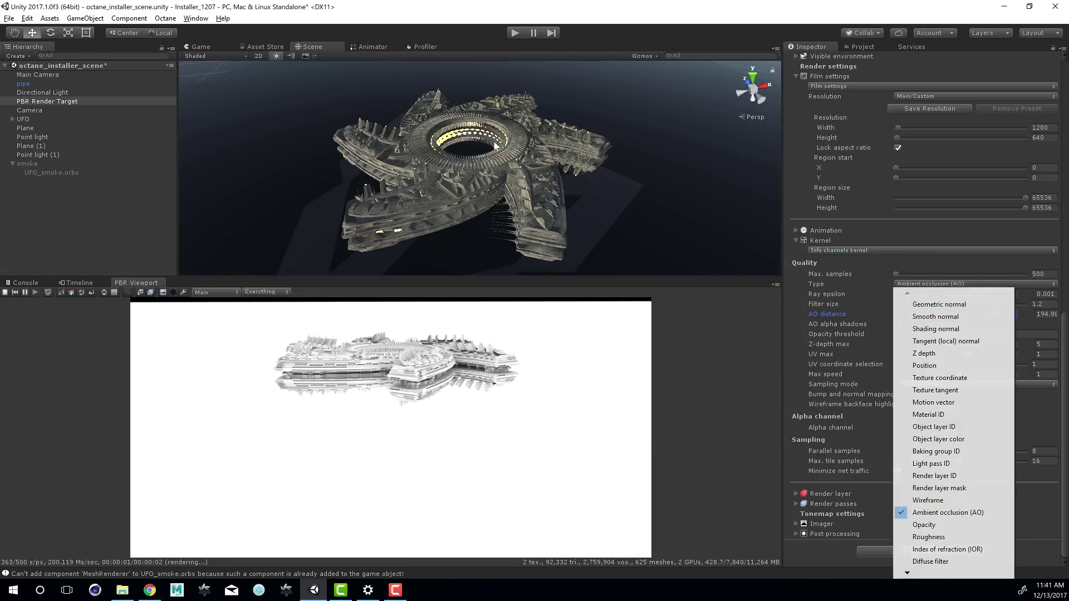
left_click(1003, 341)
left_click(1003, 344)
left_click_drag(1003, 345, 998, 345)
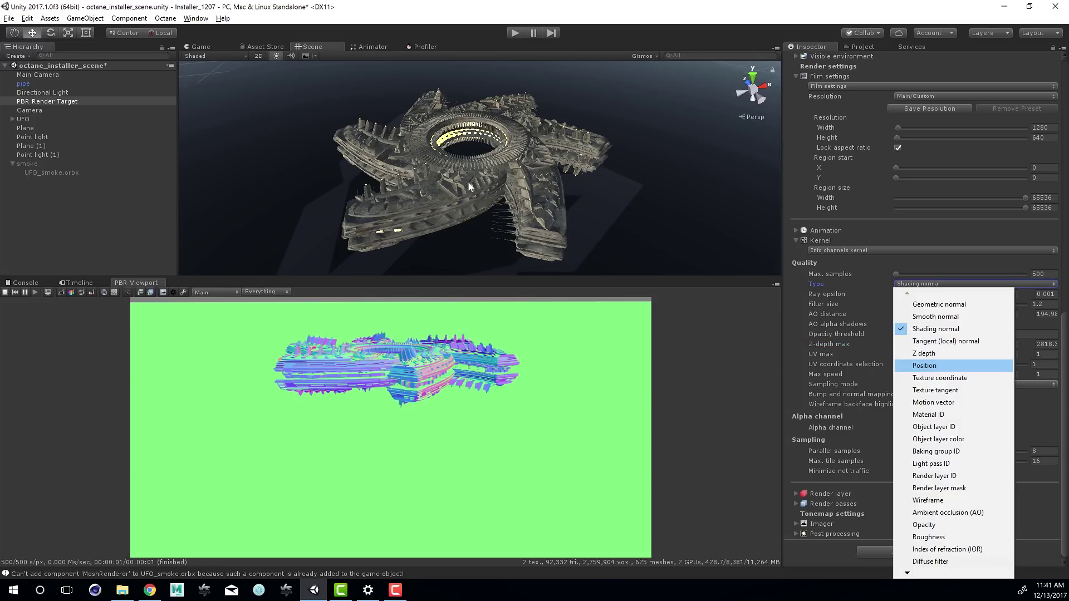
Step: Set the info channel type to Position, and switch it to Object layer ID
left_click(936, 364)
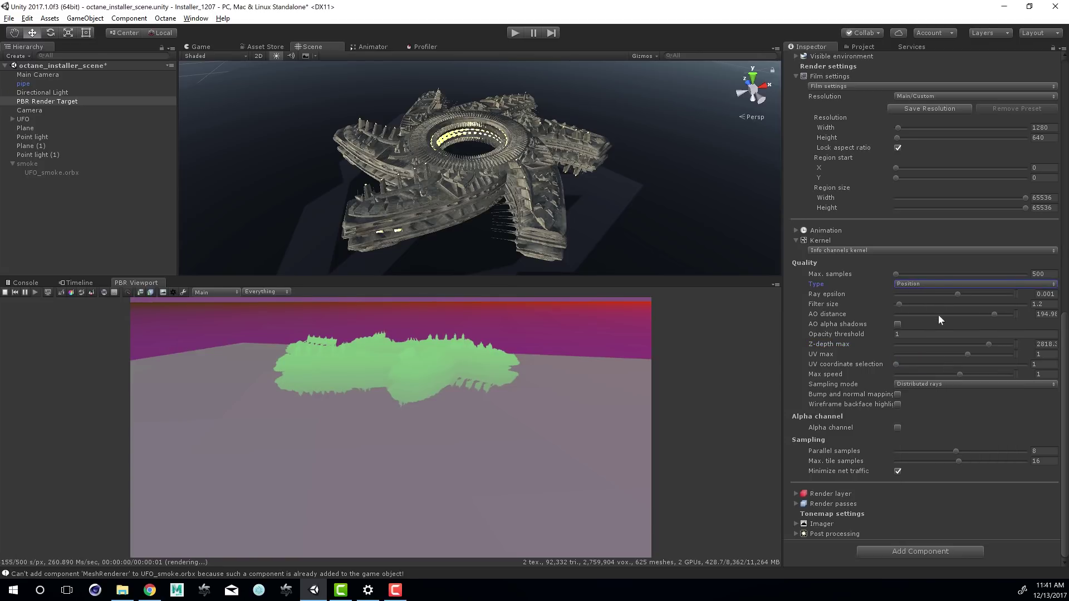
left_click(940, 284)
left_click(933, 427)
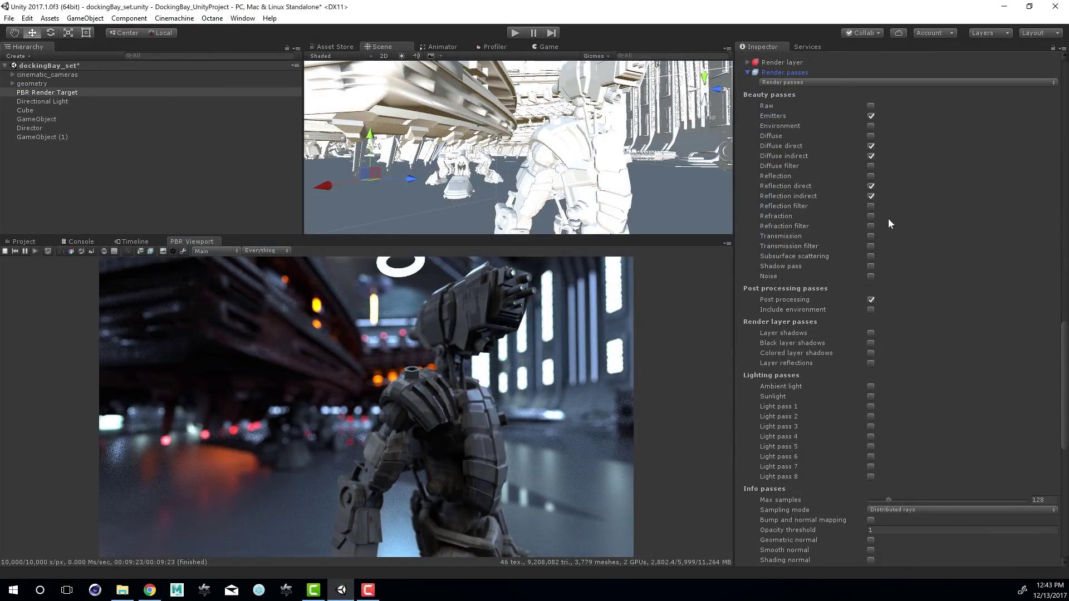
Step: View the Emitters, Diffuse direct, Diffuse indirect, Reflection direct and Reflection indirect passes of the docking bay render one after another
left_click(206, 251)
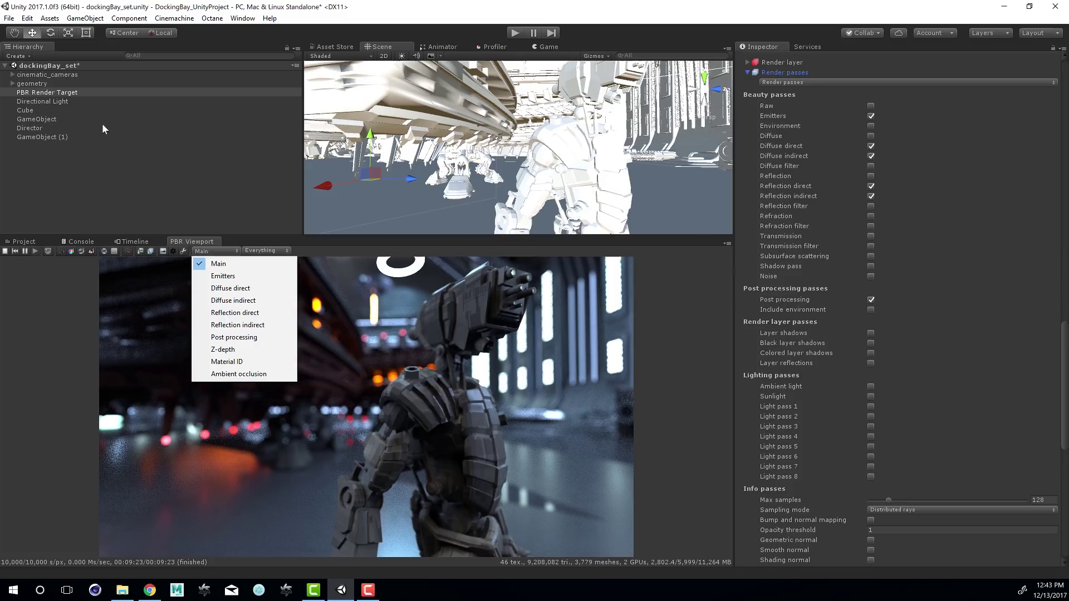
left_click(217, 278)
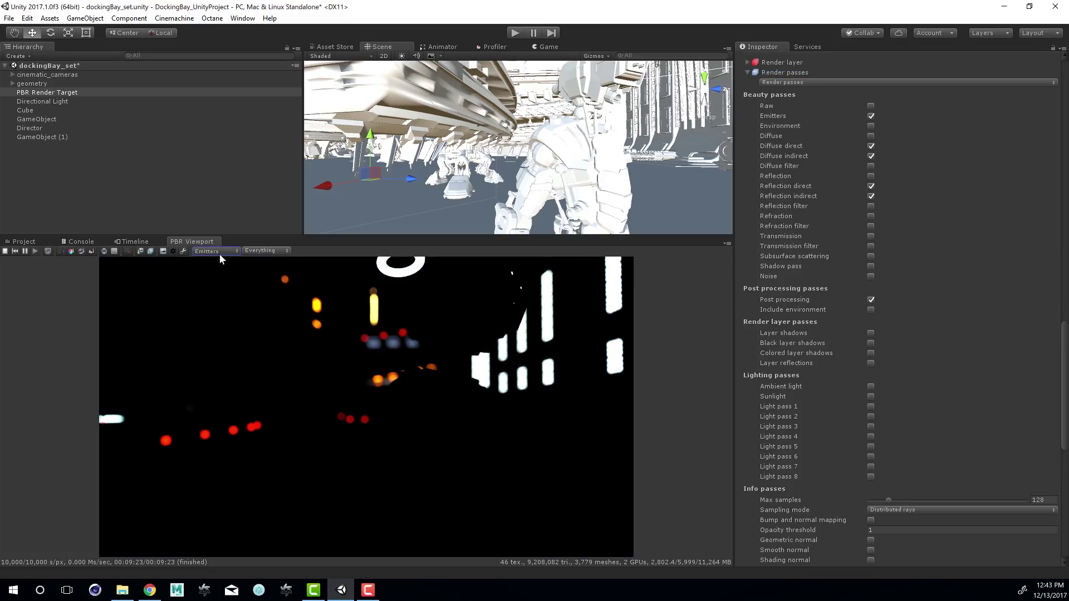
left_click(219, 254)
left_click(219, 287)
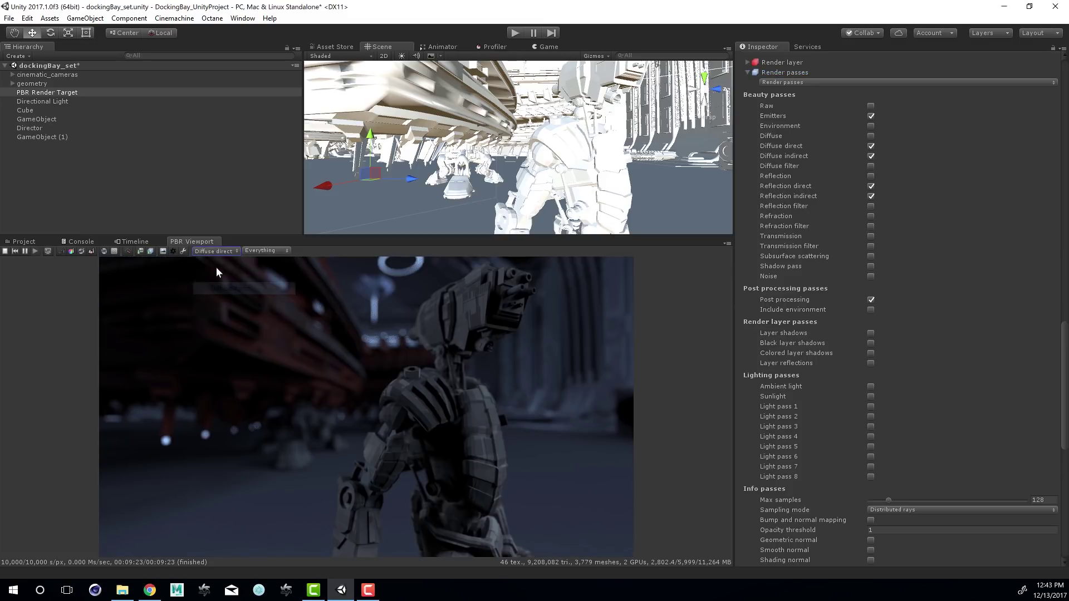
left_click(221, 253)
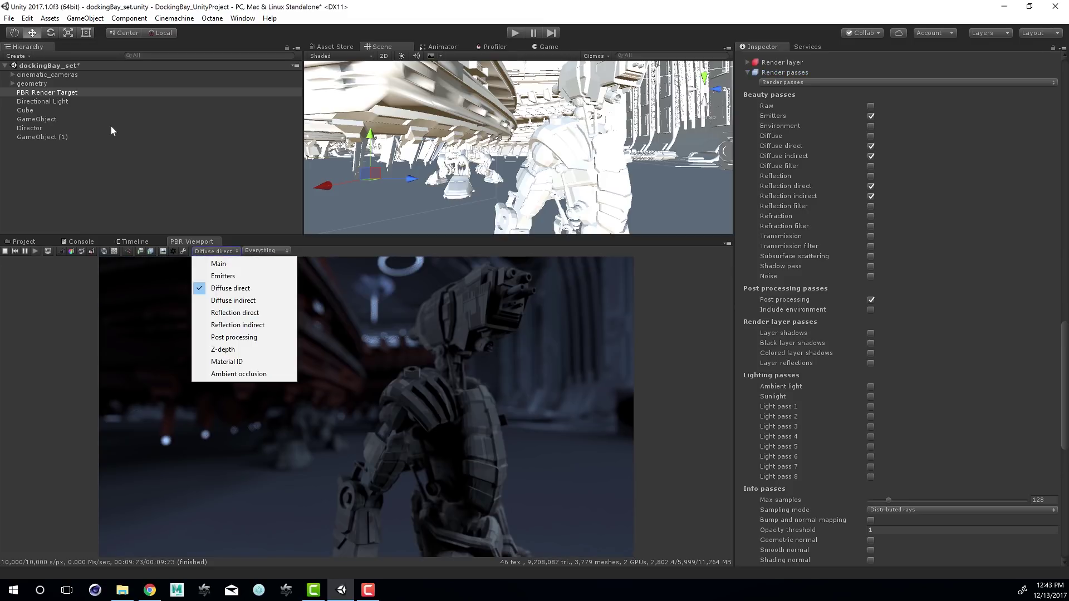
left_click(224, 301)
left_click(217, 251)
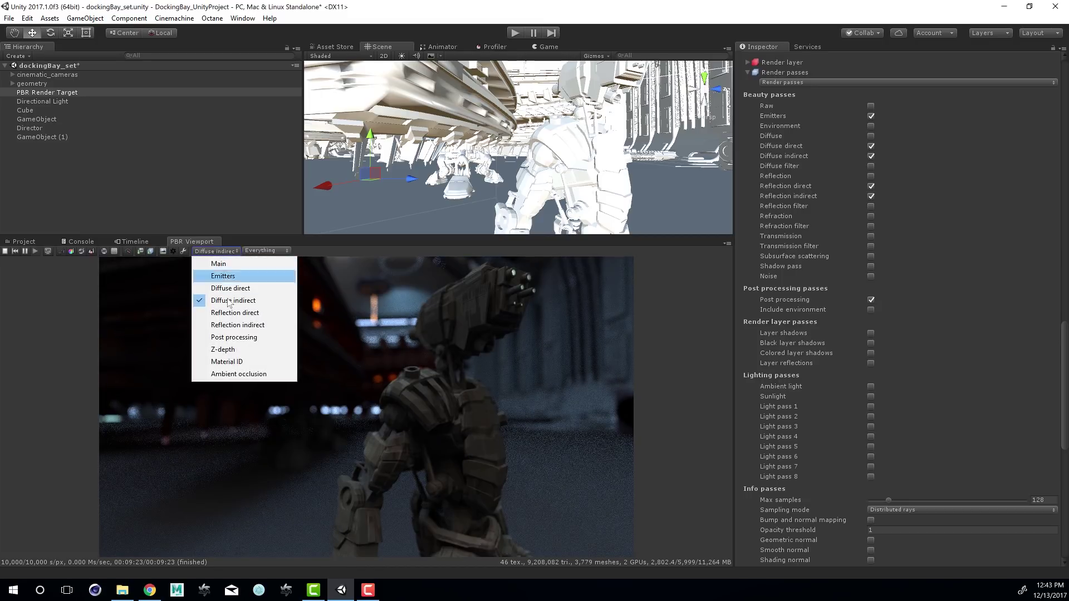
left_click(228, 312)
left_click(216, 252)
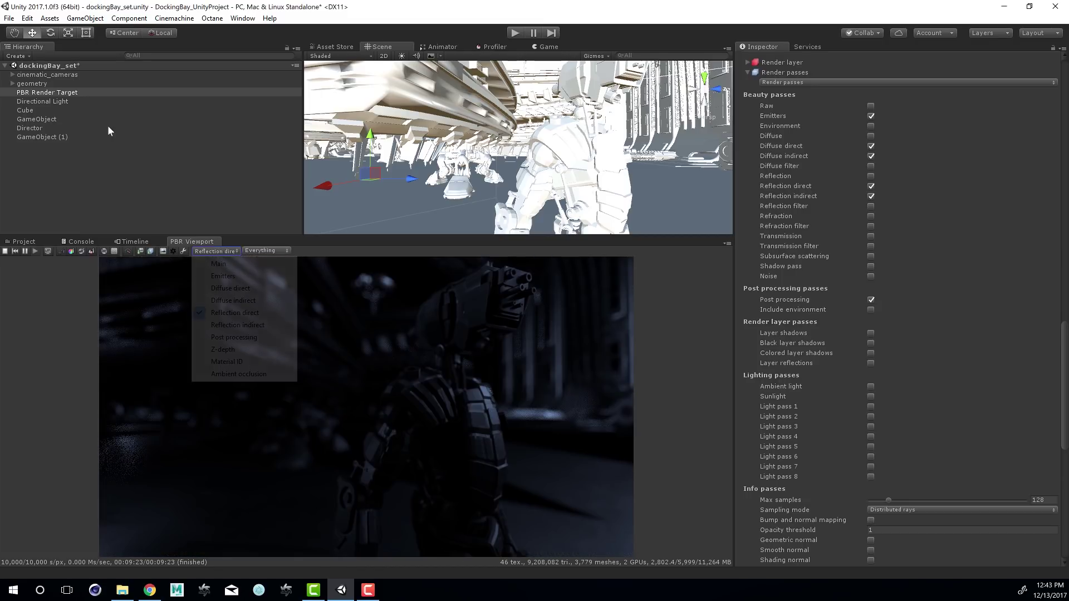
left_click(221, 325)
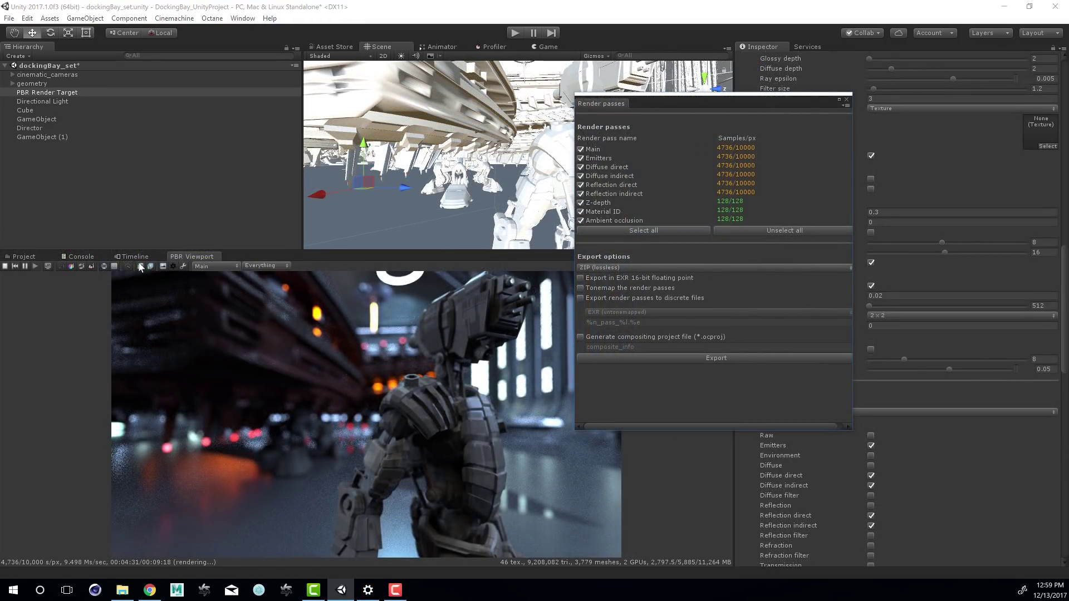
Step: Look over the PNG and EXR save formats for the render and move the Render passes export window aside
left_click(140, 267)
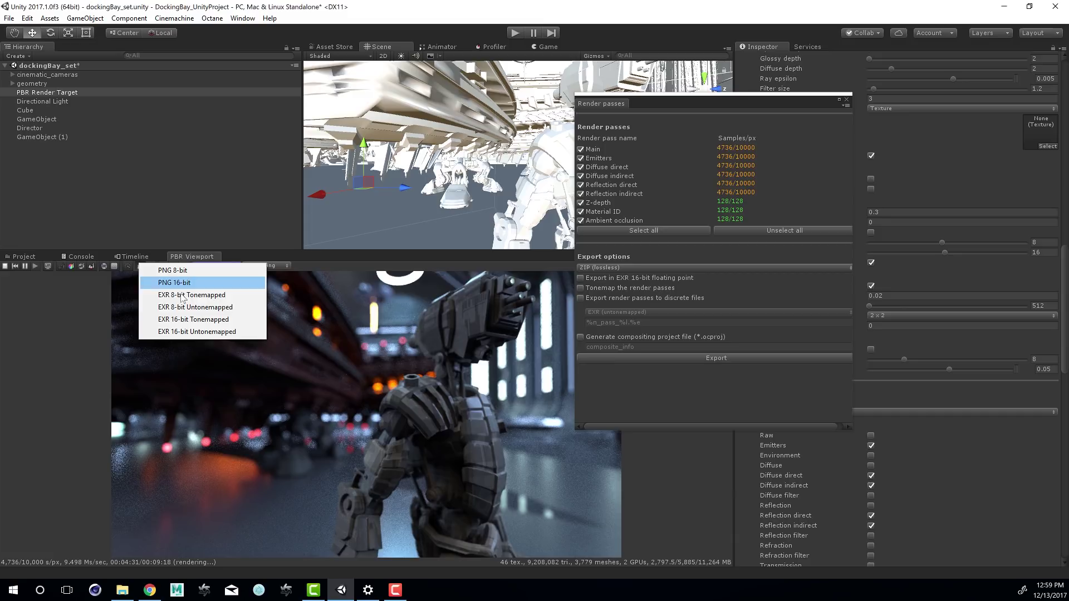
left_click(185, 320)
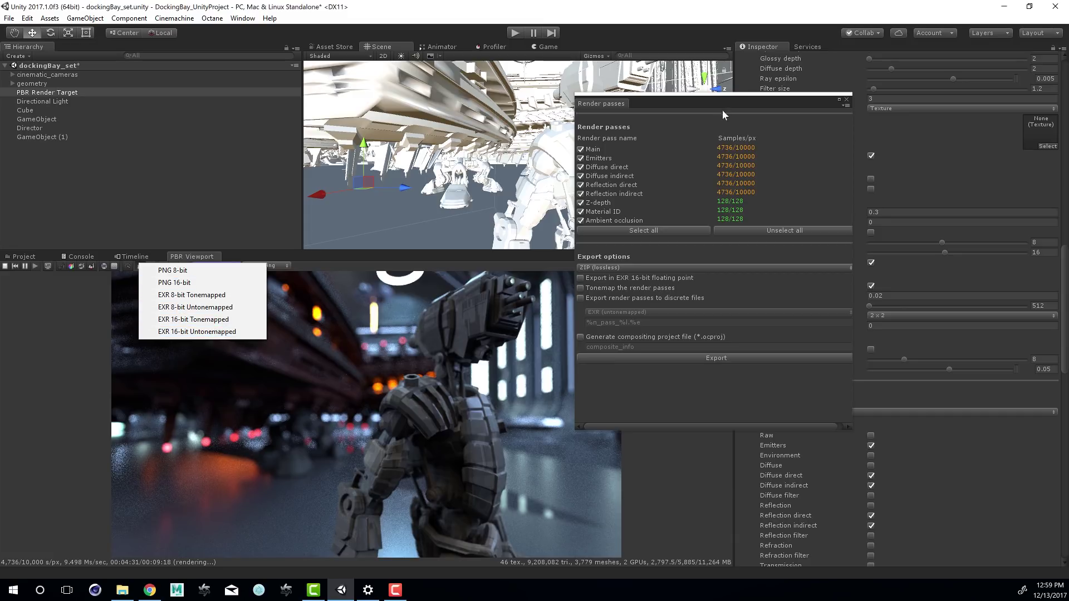
left_click_drag(735, 104, 243, 128)
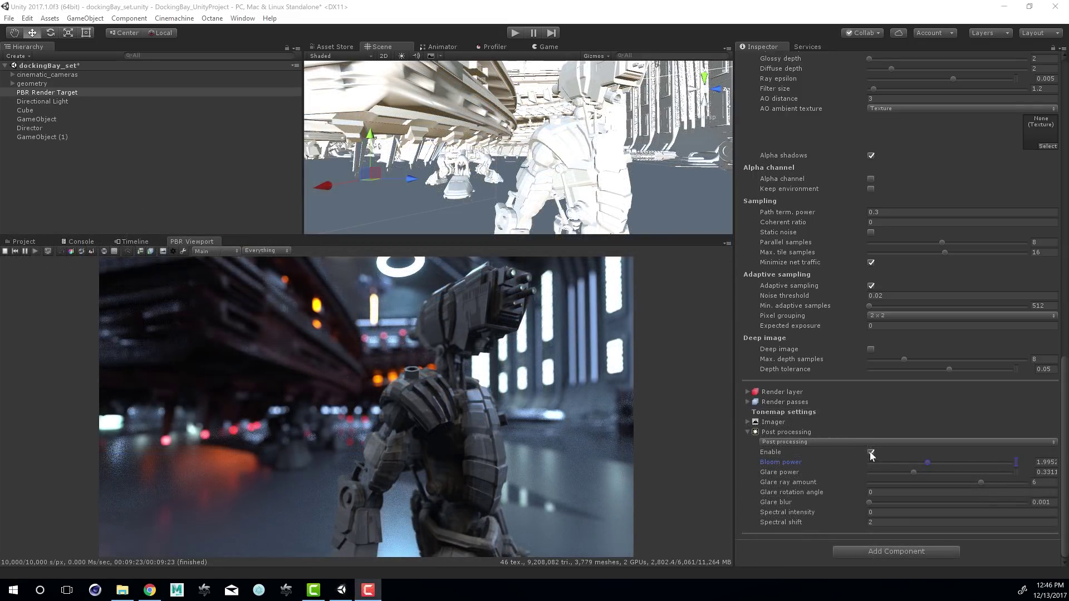
Step: Toggle post processing off on the render target and increase the bloom power
left_click(871, 453)
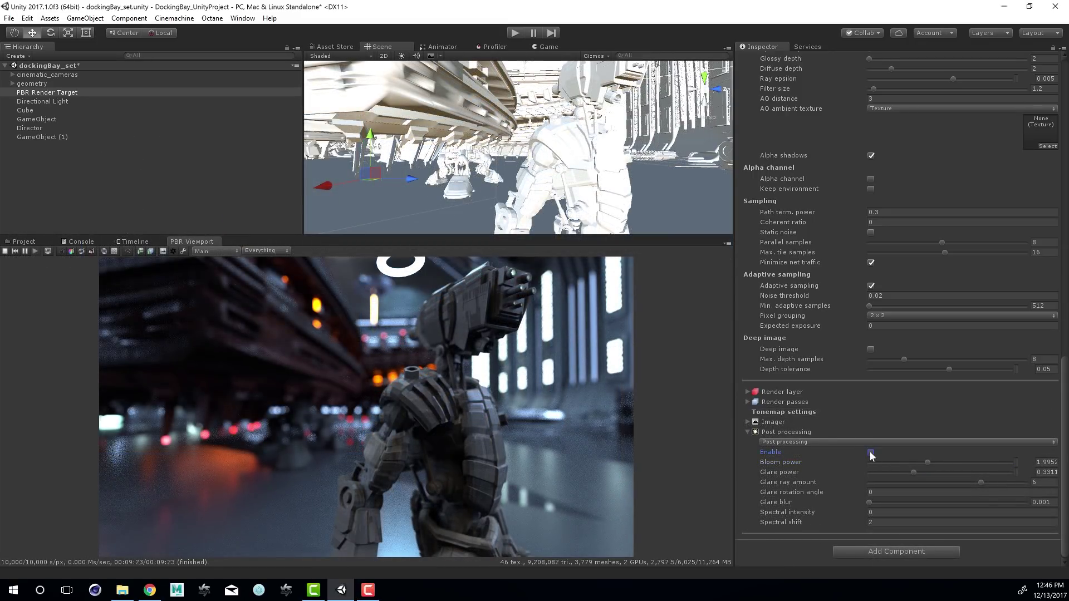
left_click_drag(929, 461, 955, 460)
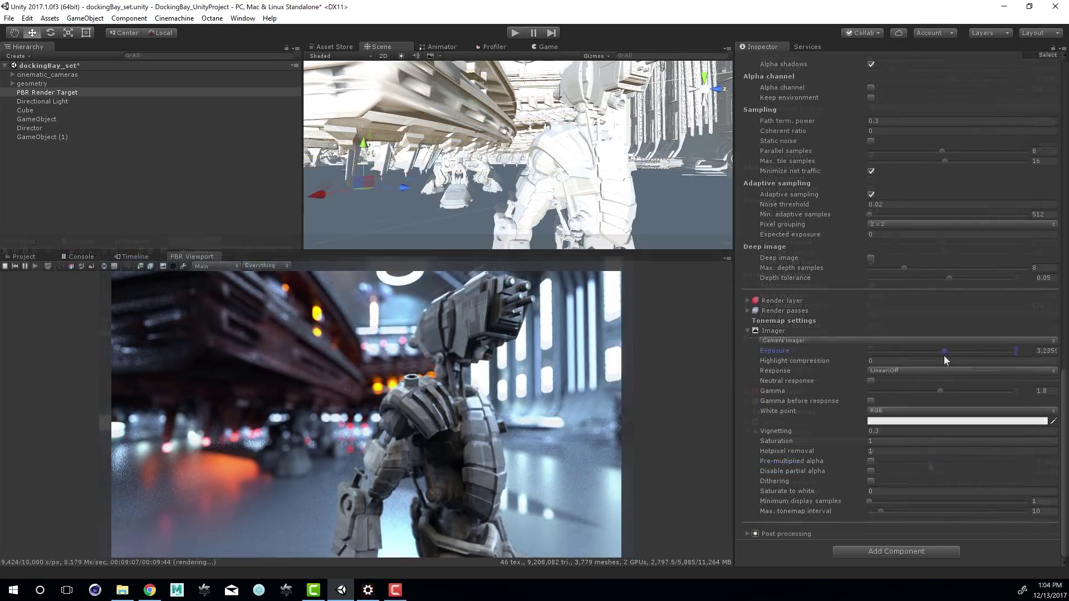
Step: Lower the camera imager's exposure to about 1.78 and set its response to Kodak Ektachrome 64CD
left_click_drag(944, 357, 940, 360)
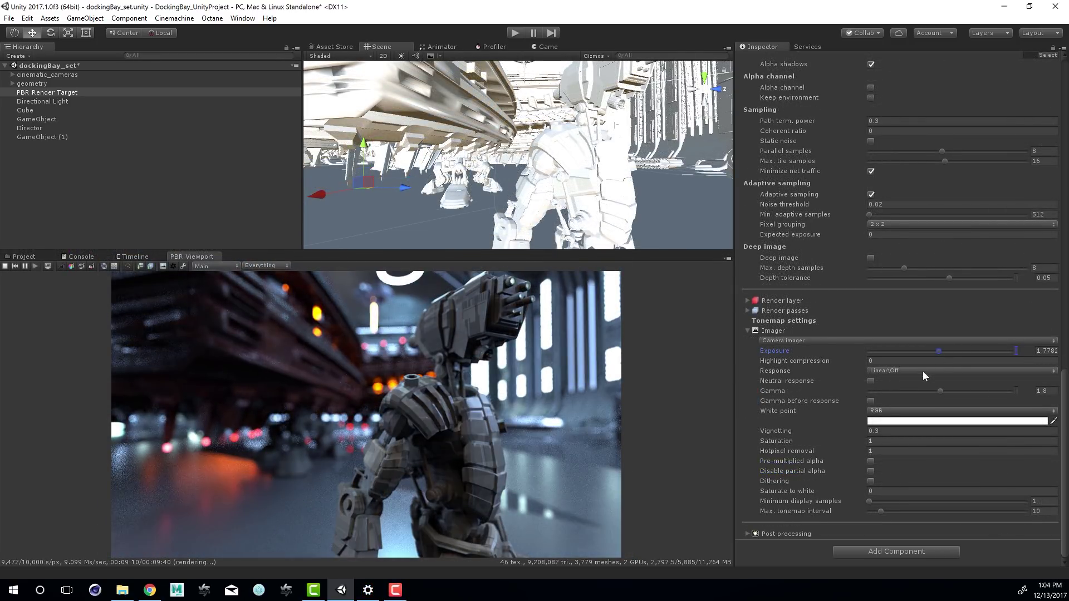
left_click(924, 371)
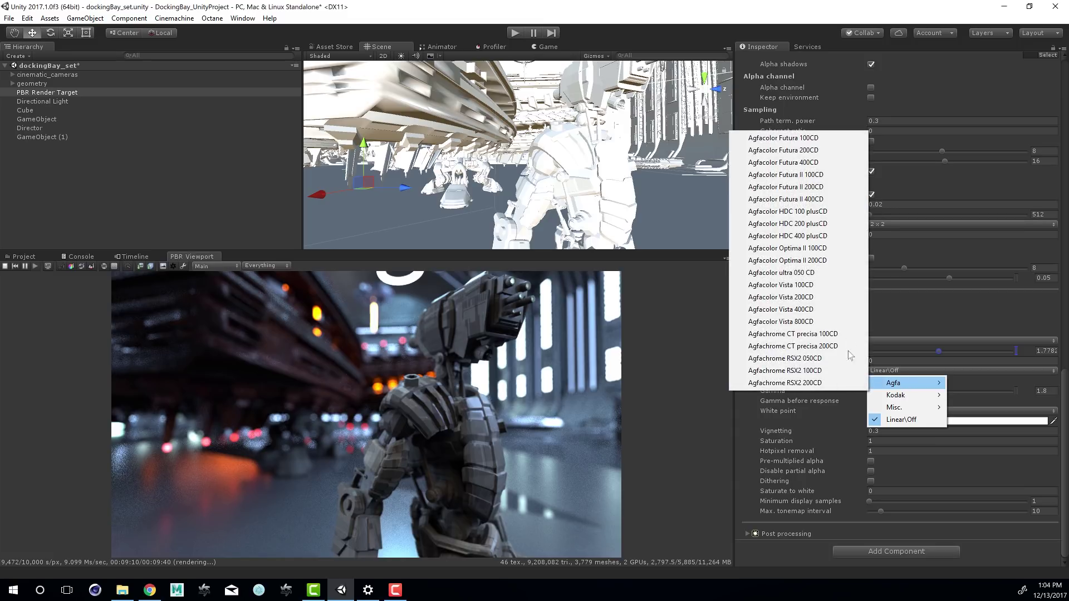
left_click(847, 356)
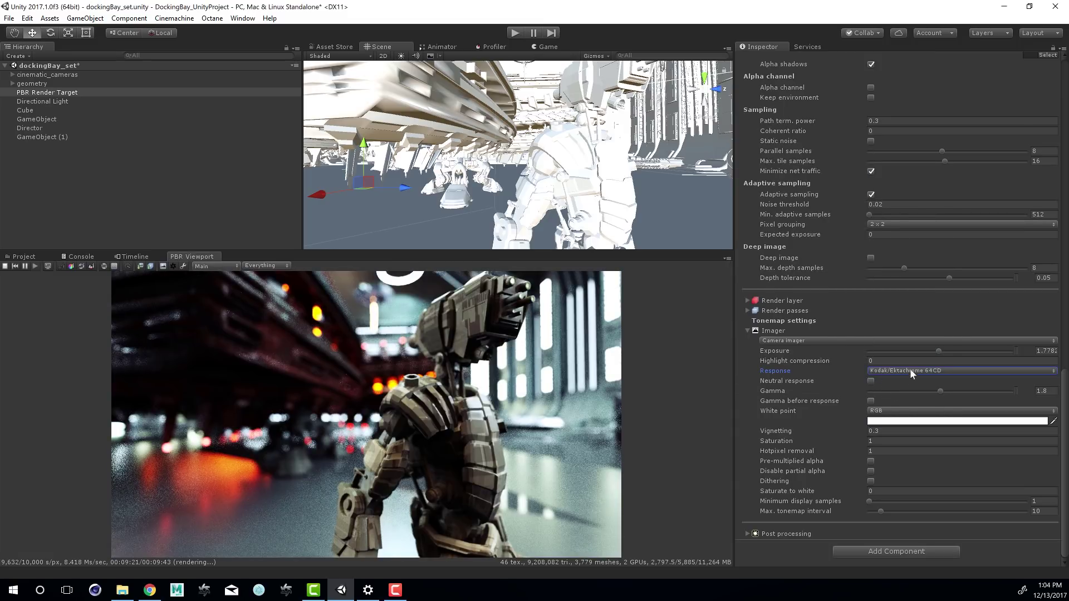
Step: Change the camera imager's response to the miscellaneous film F400CD
left_click(912, 371)
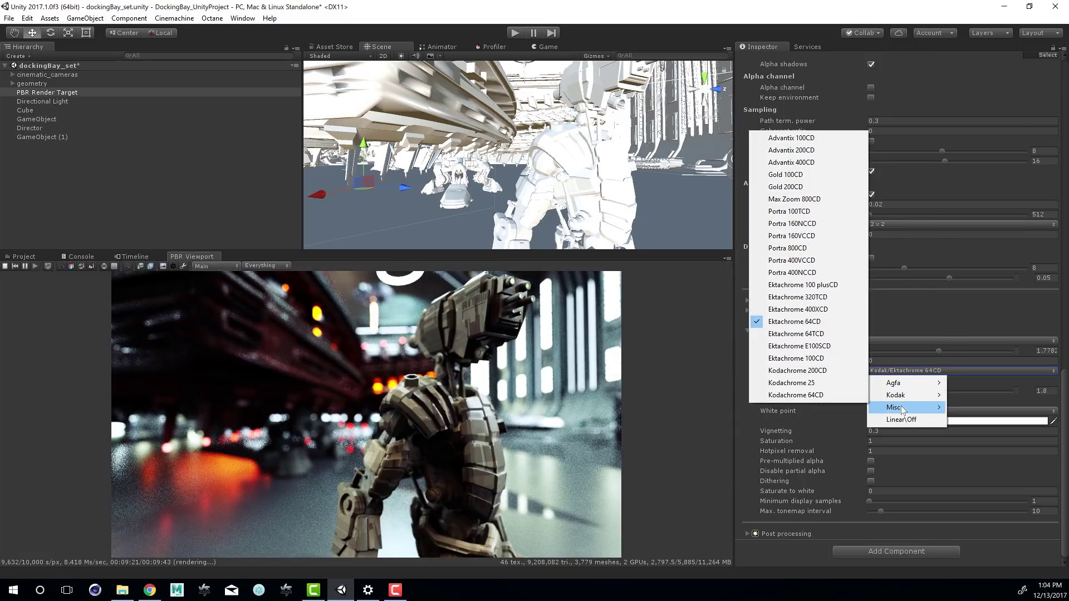
mouse_move(903, 411)
left_click(842, 433)
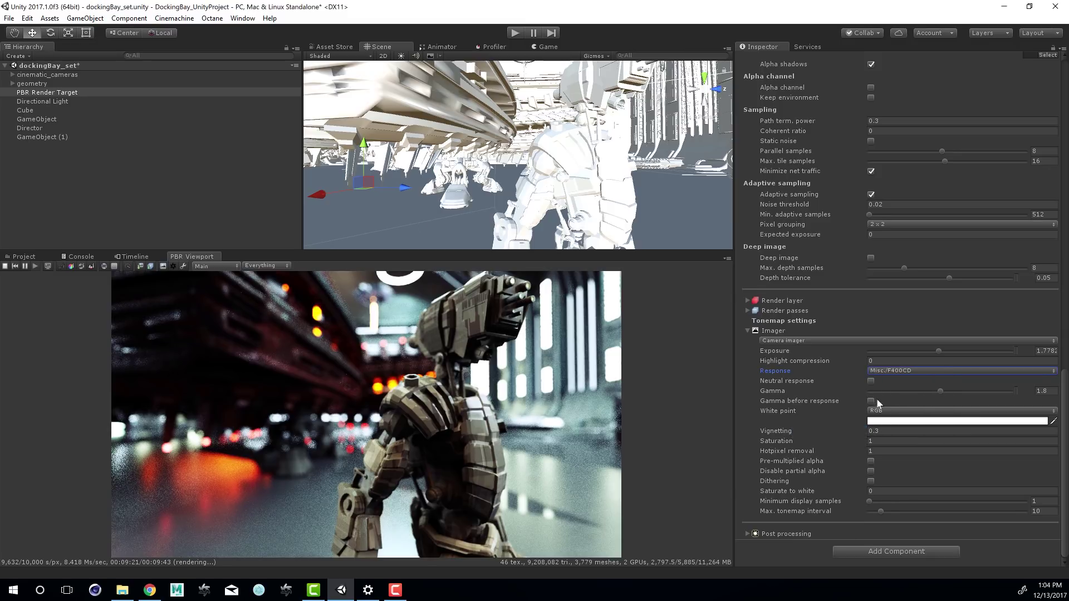
left_click(902, 372)
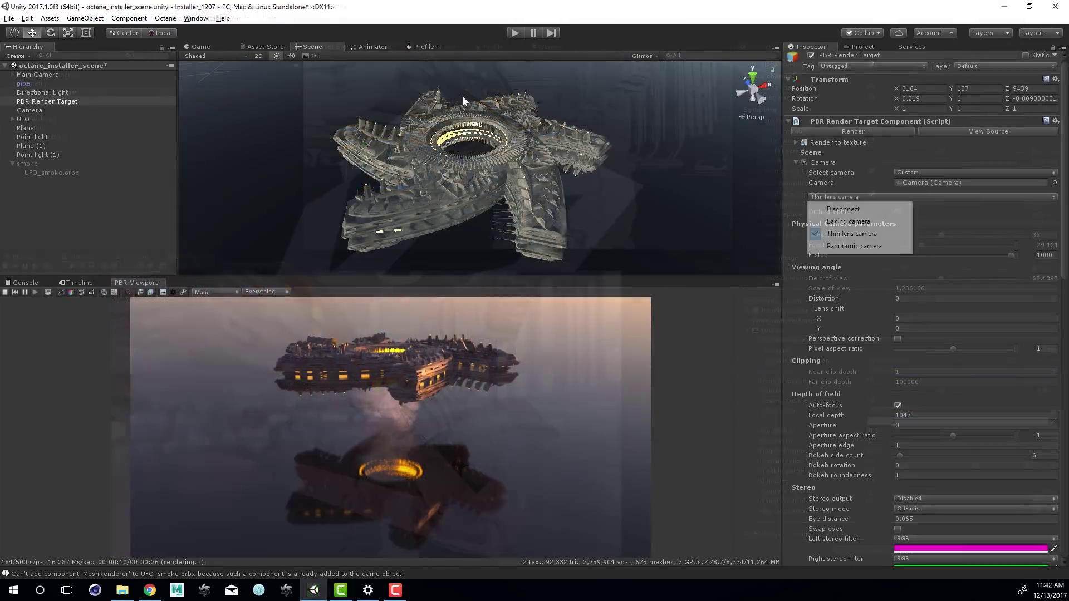
Step: Switch the UFO scene's render camera to Panoramic camera and set its projection to Cube map (+X,-X,+Y,-Y,+Z,-Z)
key("Down")
key("Down")
key("Down")
key("Down")
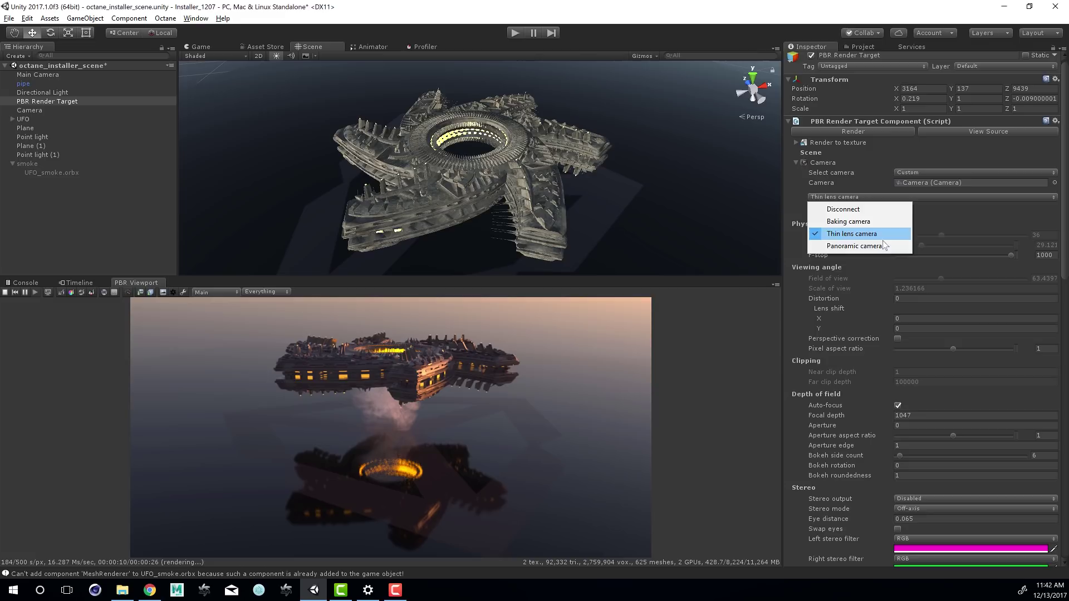
key("Return")
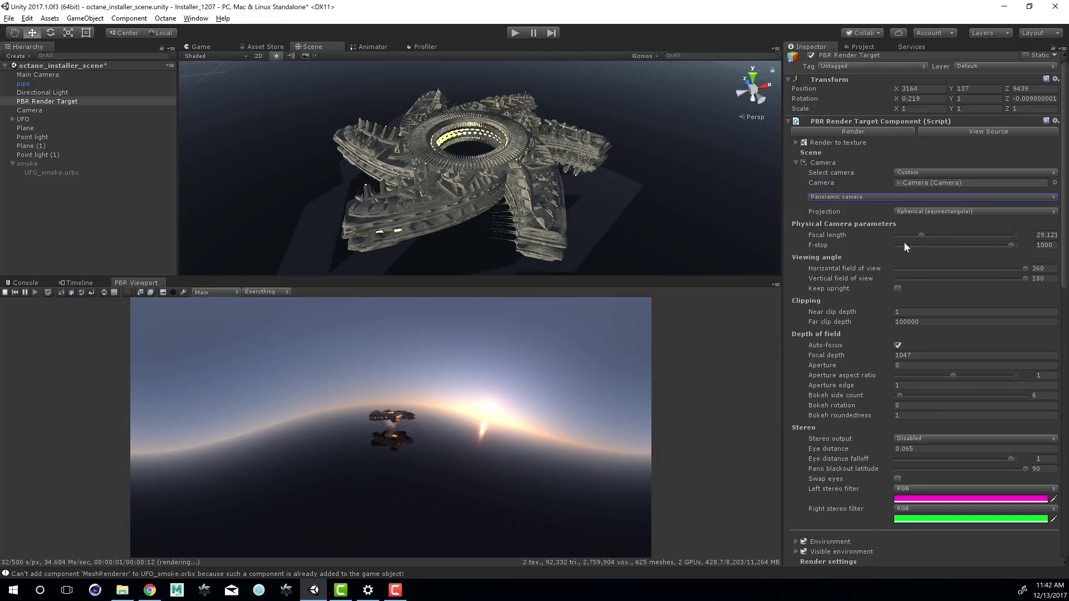
left_click(950, 212)
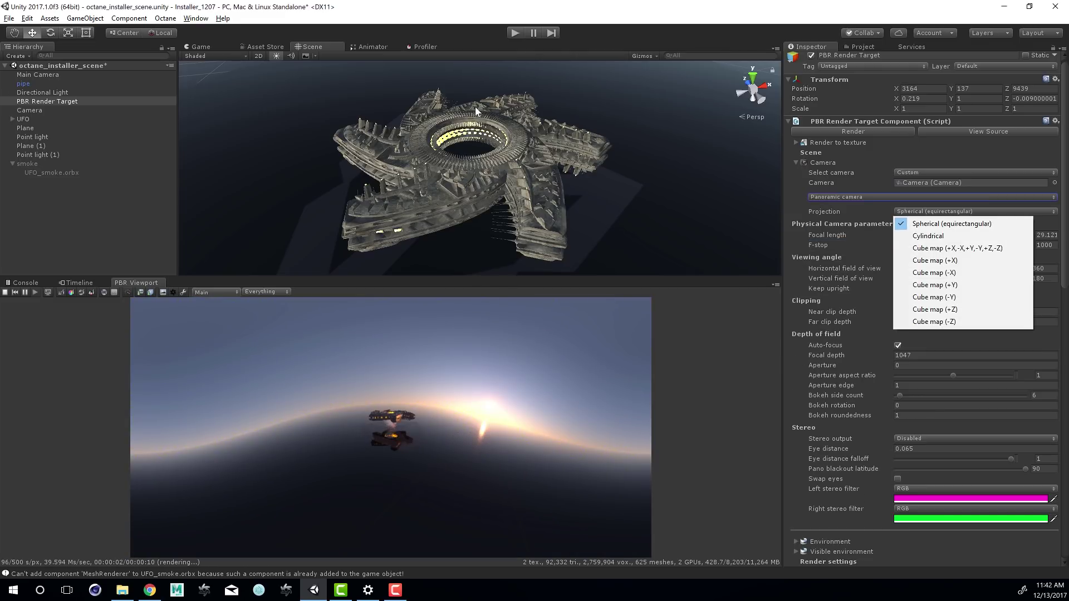
left_click(951, 247)
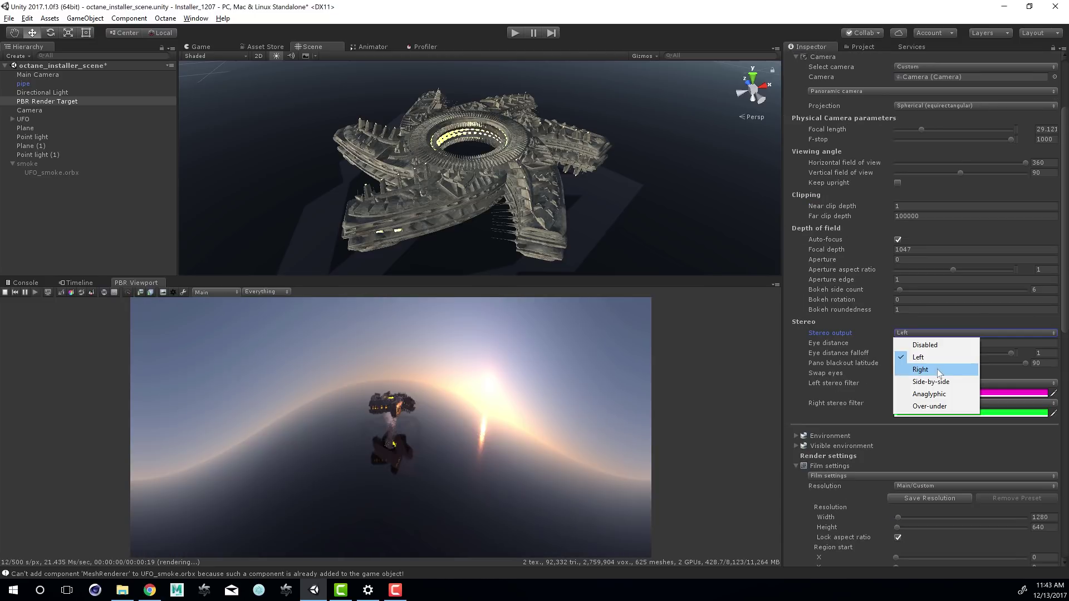
Step: Cycle the panoramic camera's stereo output through Right, Side-by-side and Over-under, finishing with Disabled
left_click(938, 369)
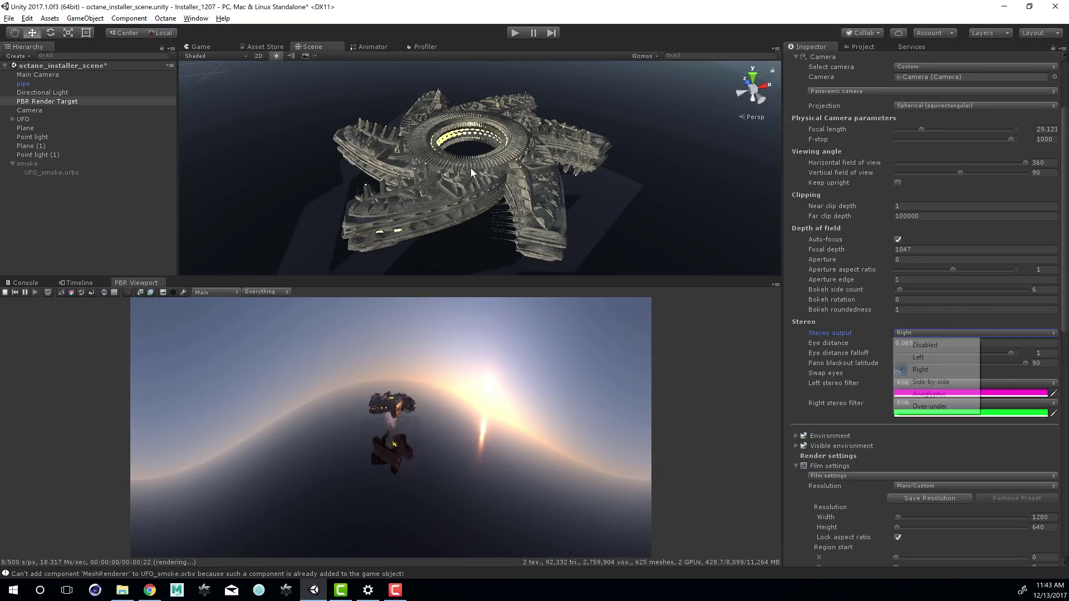
left_click(941, 381)
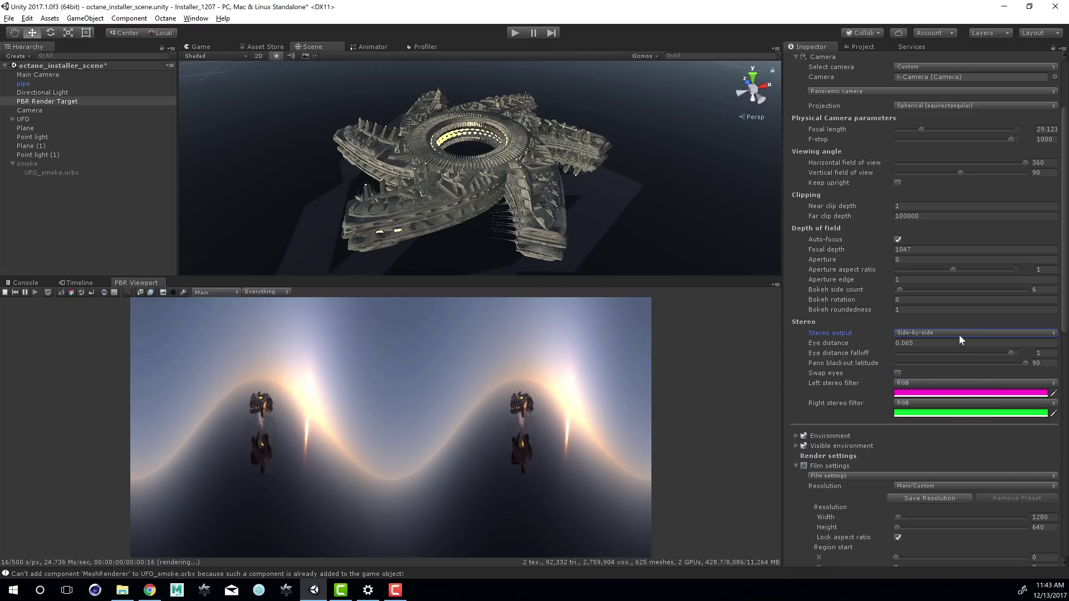
left_click(959, 334)
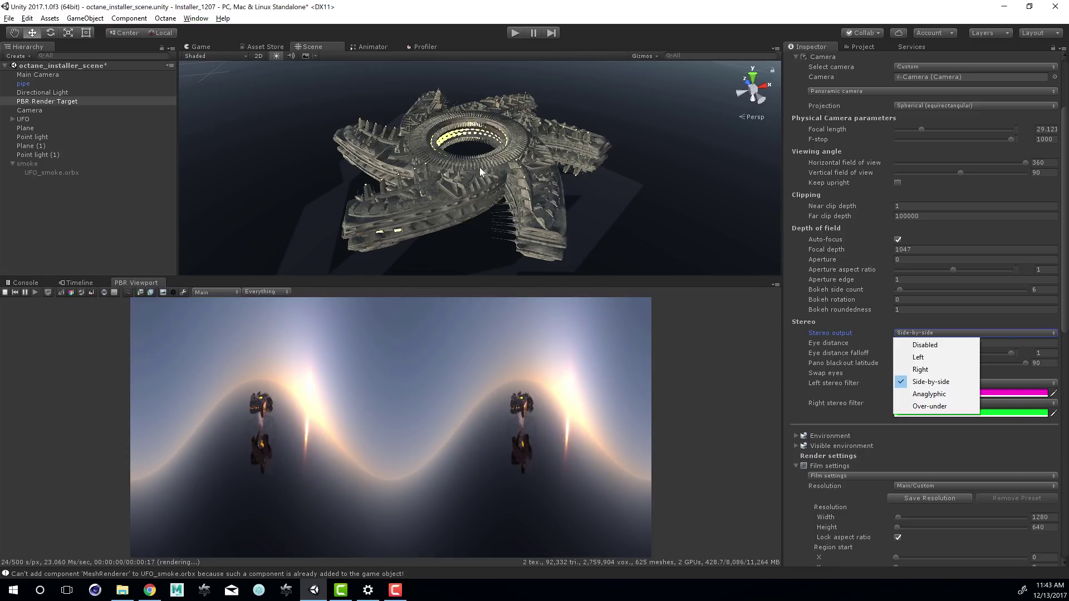
left_click(953, 407)
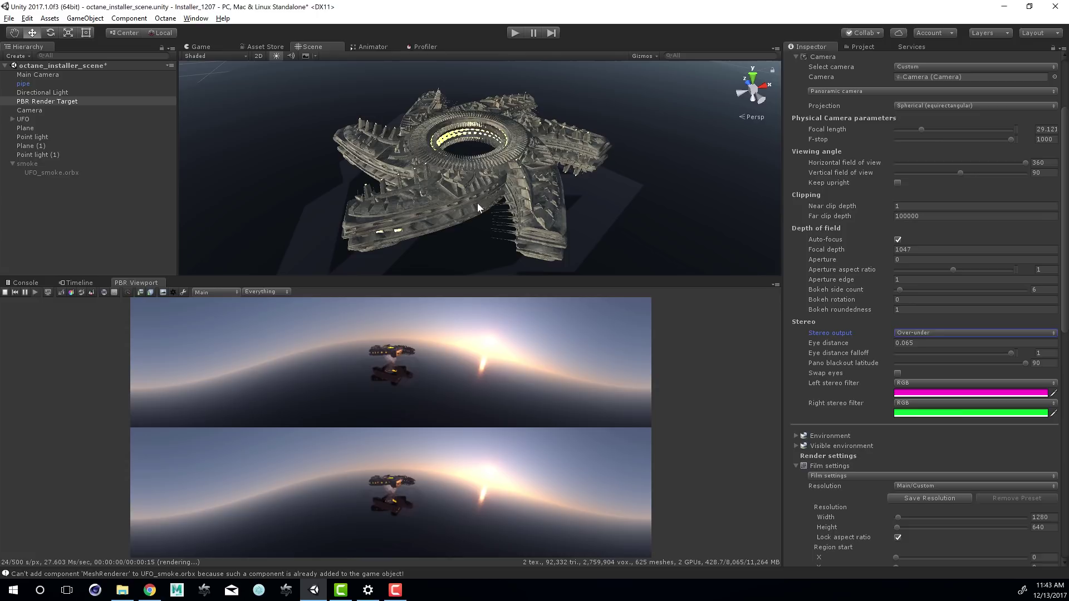
left_click(964, 334)
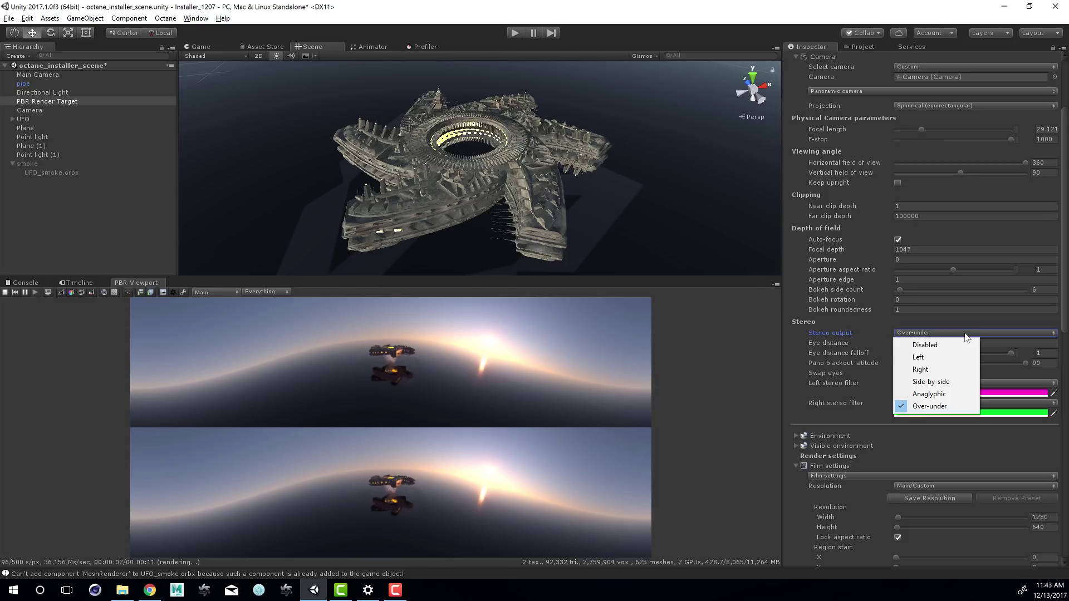
left_click(961, 344)
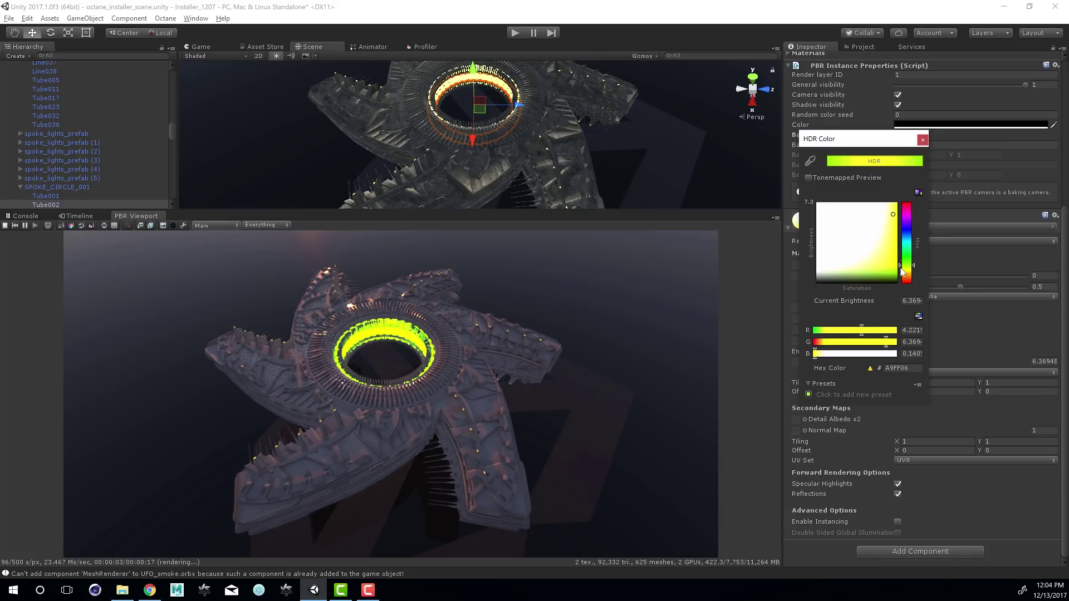
Step: Shift the hue of the UFO_main_light_mat emission colour to yellow, hex C8FF06
left_click_drag(901, 266, 902, 268)
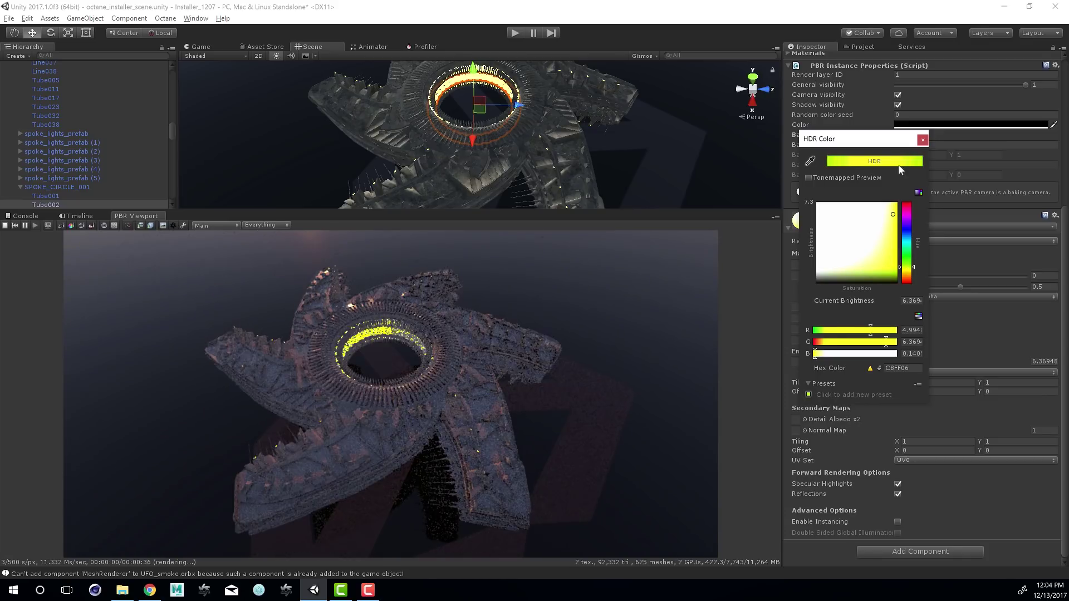
left_click(922, 140)
Step: Change the shader of UFO_main_light_mat to Octane PBR Override
left_click(919, 227)
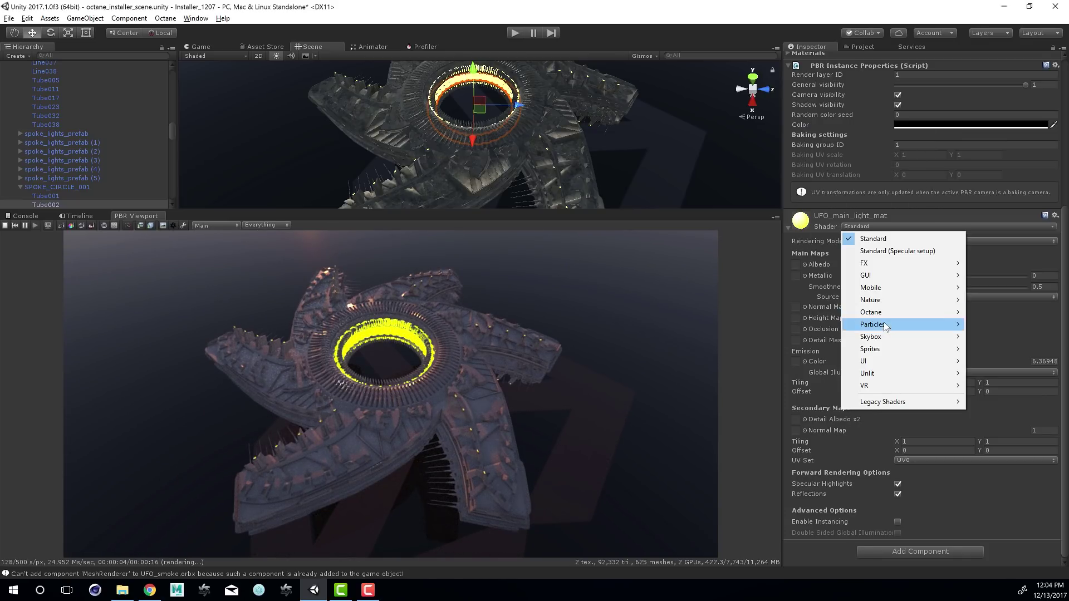
mouse_move(891, 312)
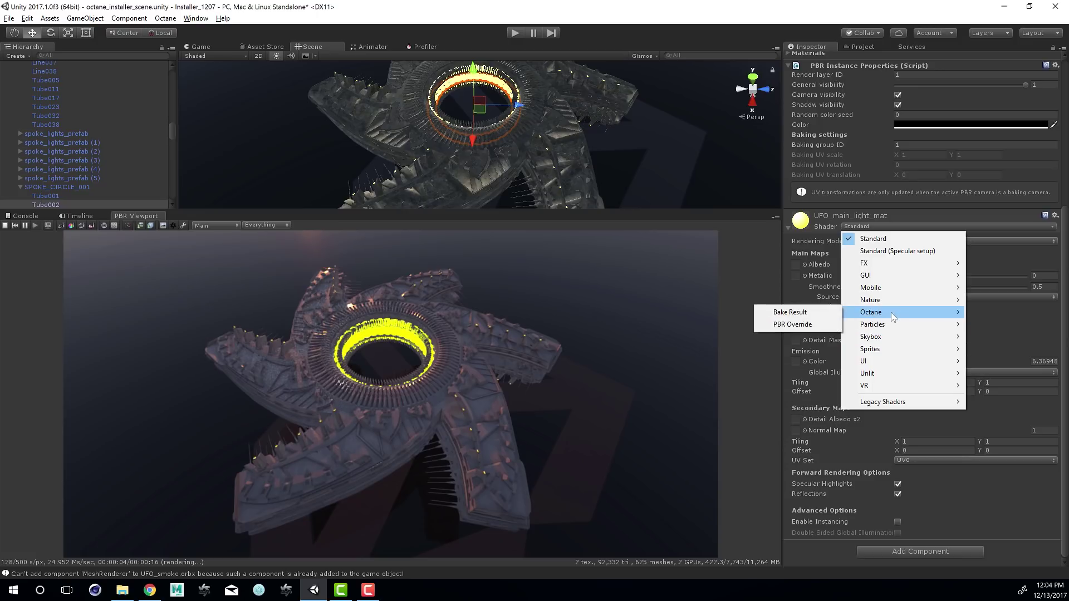
left_click(793, 324)
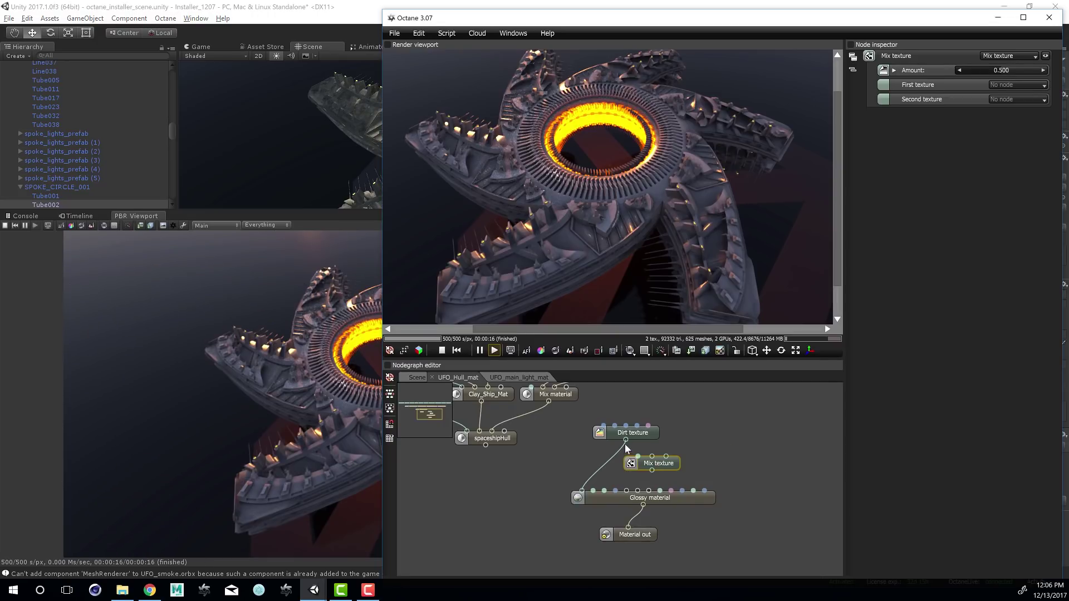
Step: Connect the Dirt texture to the Mix texture's Amount input in the UFO_Hull_mat nodegraph and reposition the Dirt texture node
left_click_drag(626, 441, 641, 460)
left_click_drag(661, 364, 654, 326)
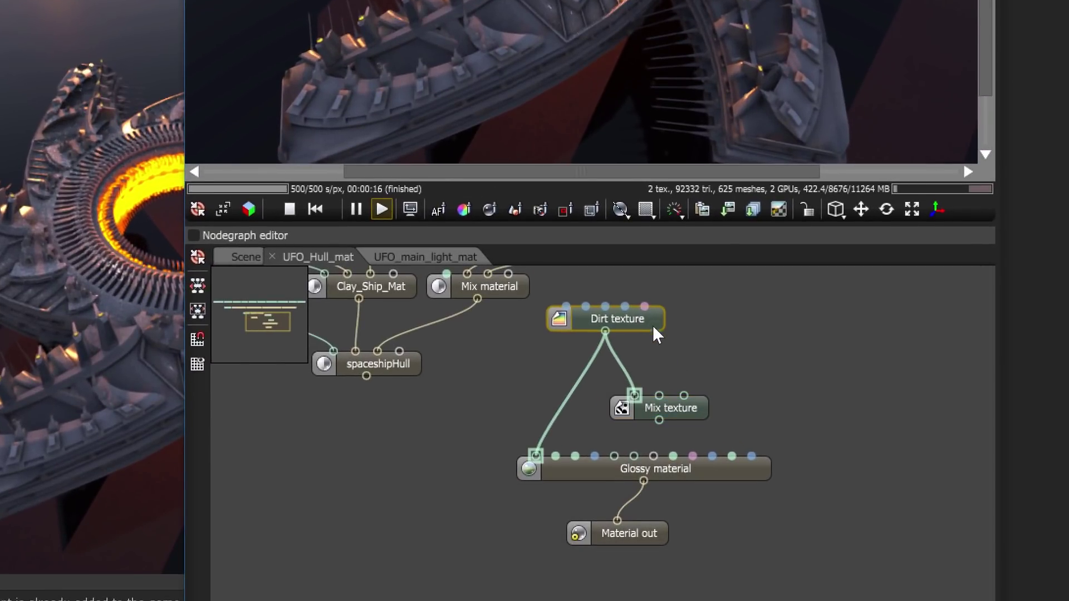
Step: Copy the metal_scratch22.jpg node that feeds the Specular material and place the copy near the Mix texture
left_click_drag(742, 352, 766, 485)
left_click_drag(765, 534, 762, 600)
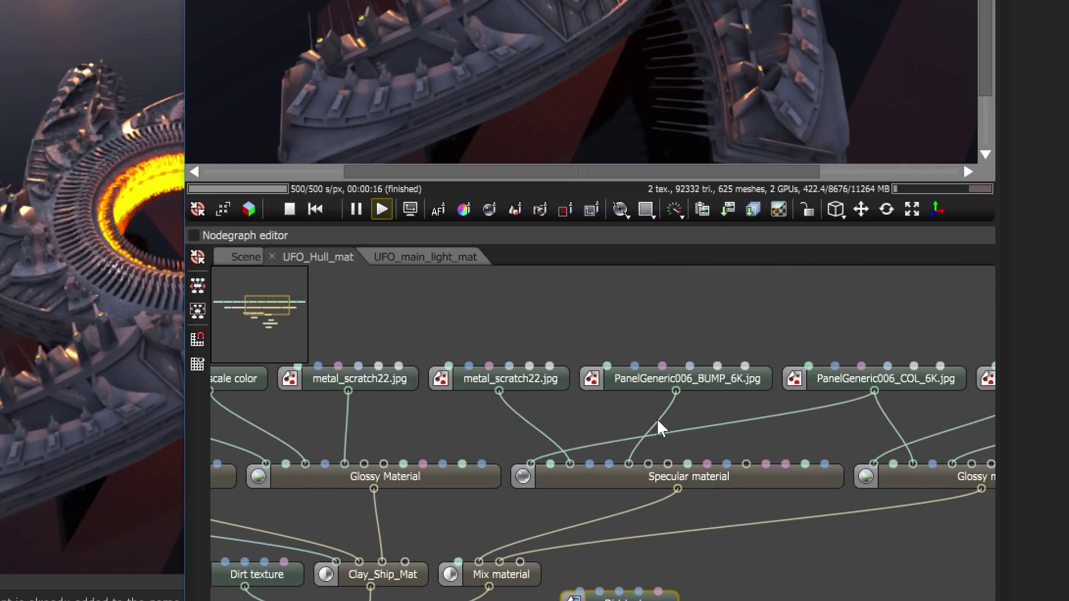
left_click(537, 387)
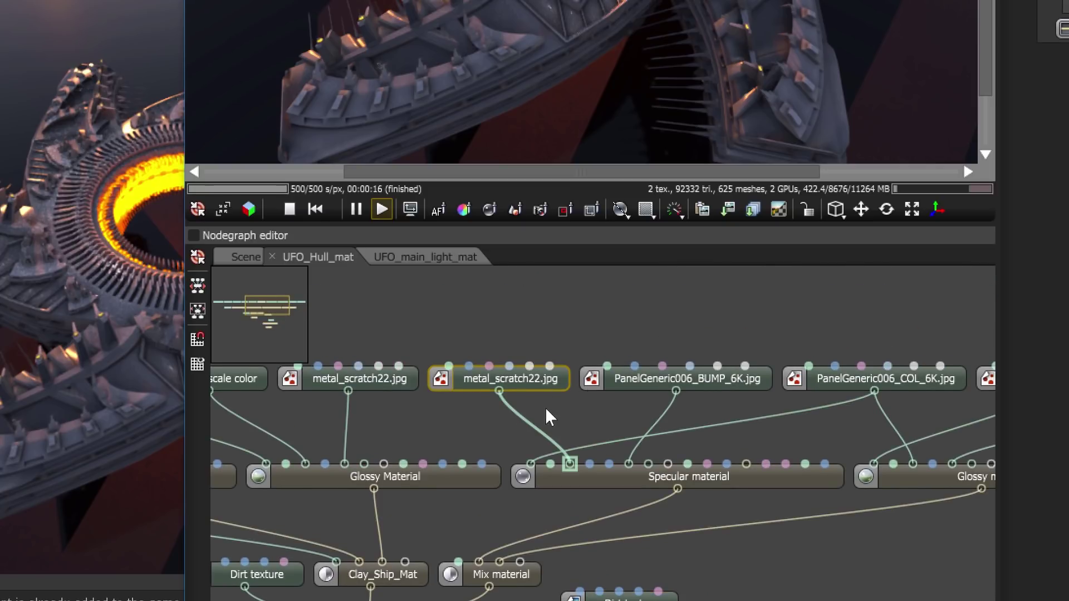
middle_click_drag(549, 417, 645, 370)
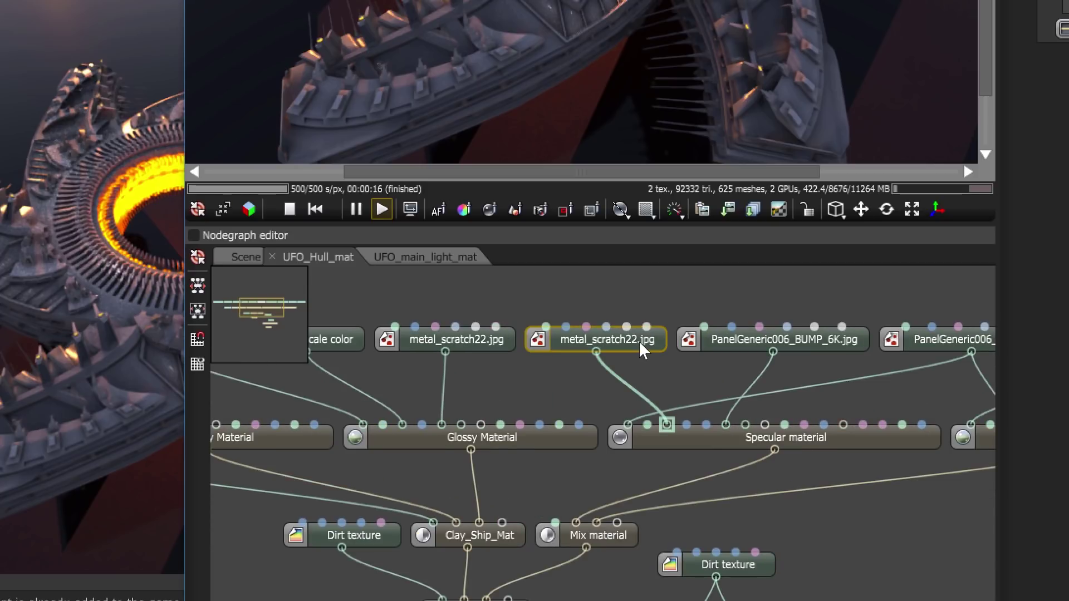
middle_click_drag(790, 472, 660, 249)
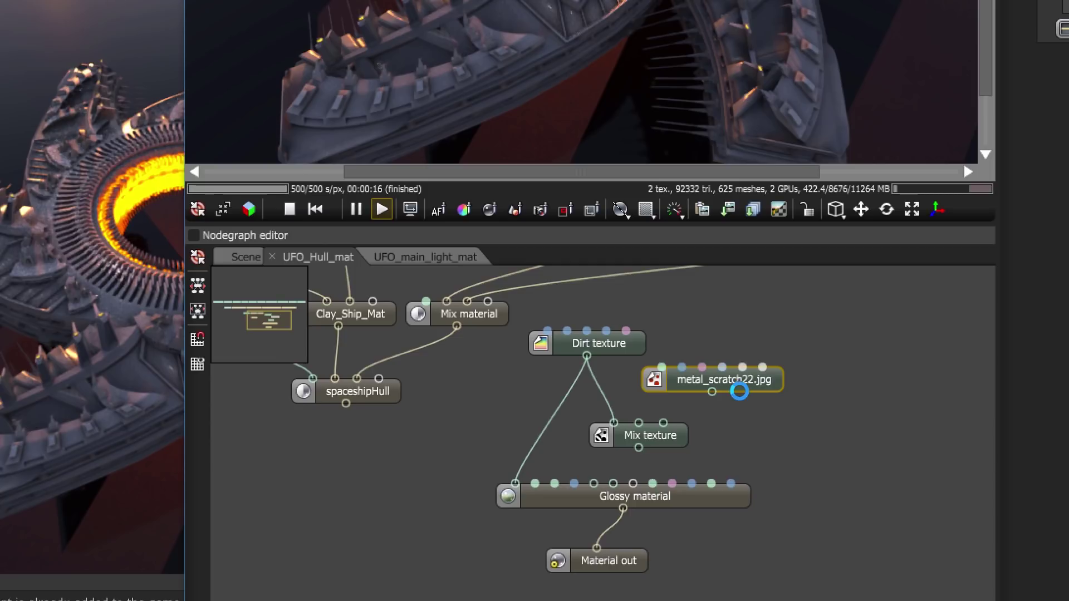
Step: Connect the copied metal_scratch22.jpg node to the Mix texture's First texture input and inspect the Mix texture's settings
left_click_drag(743, 374, 638, 423)
left_click(672, 431)
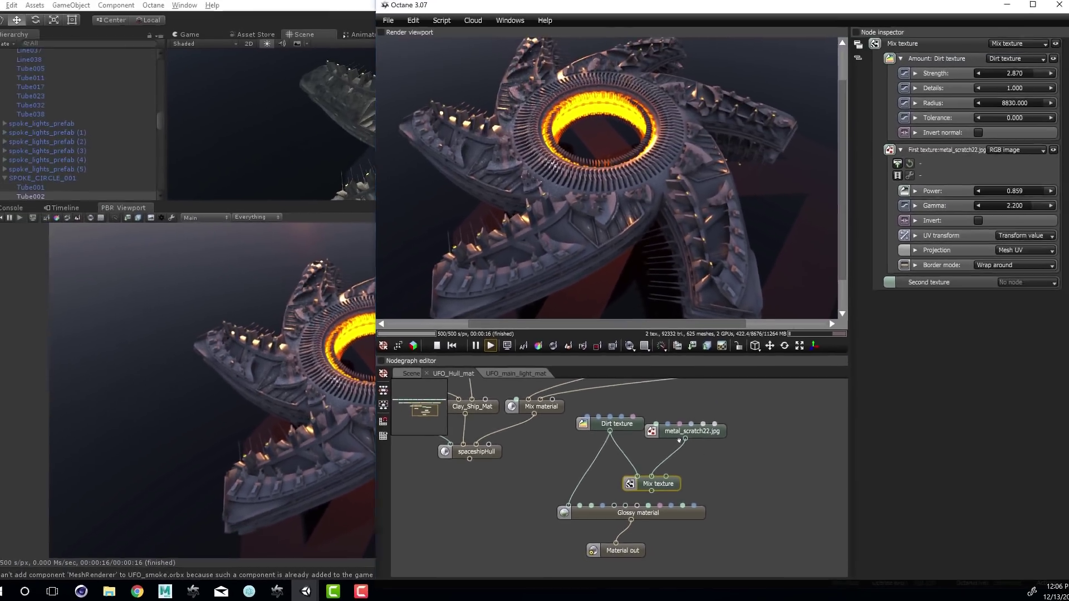
middle_click_drag(701, 392, 850, 494)
middle_click_drag(515, 434, 548, 458)
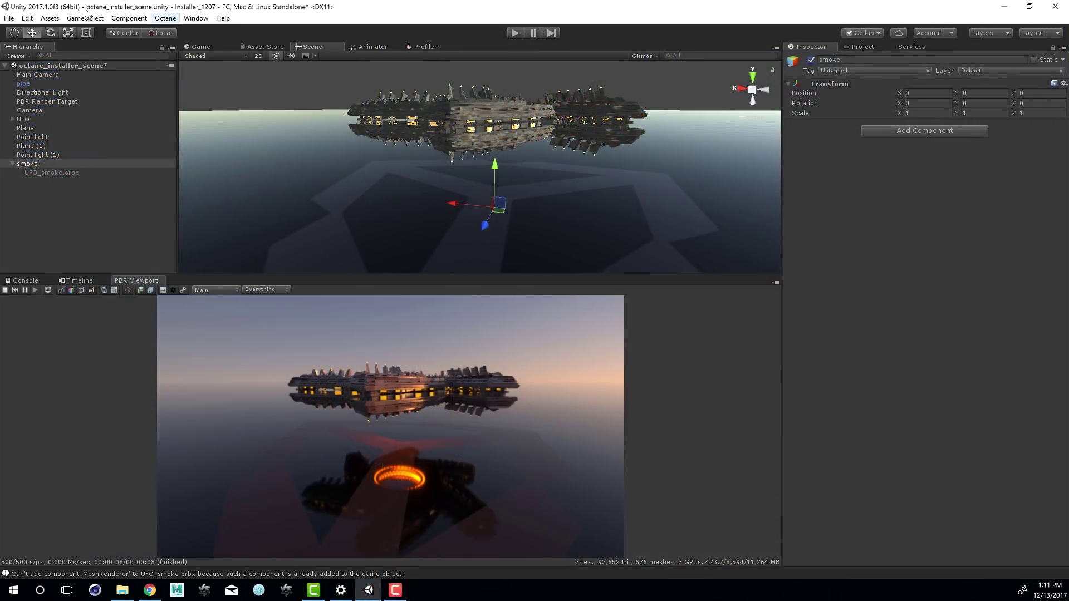
Step: Move the UFO_smoke.orbx volume out beside the UFO, to about X -1367, Y 946, and view it from an angle
left_click(165, 18)
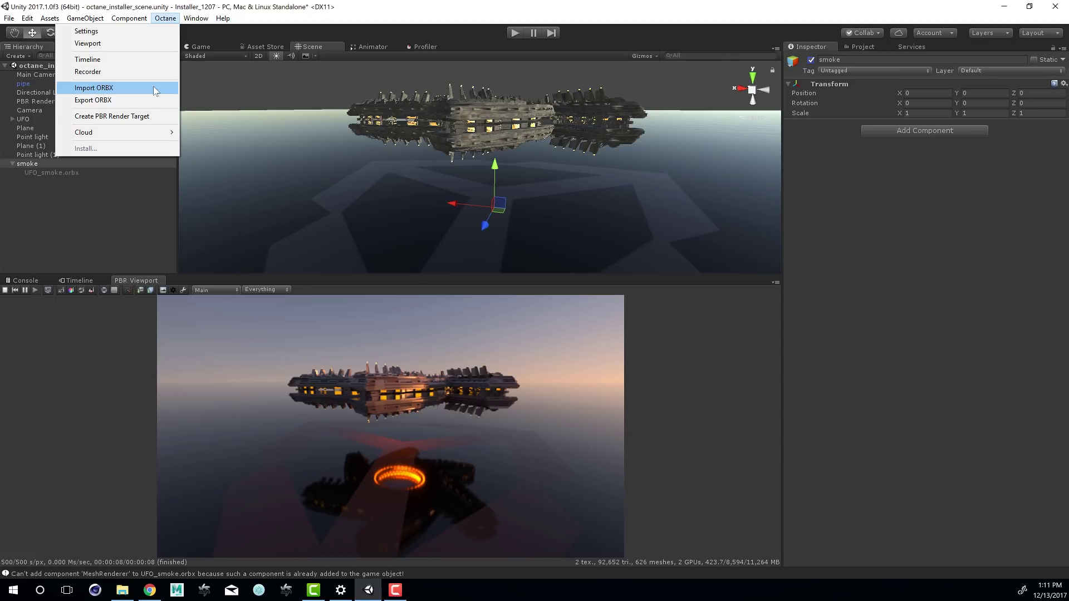
left_click(34, 165)
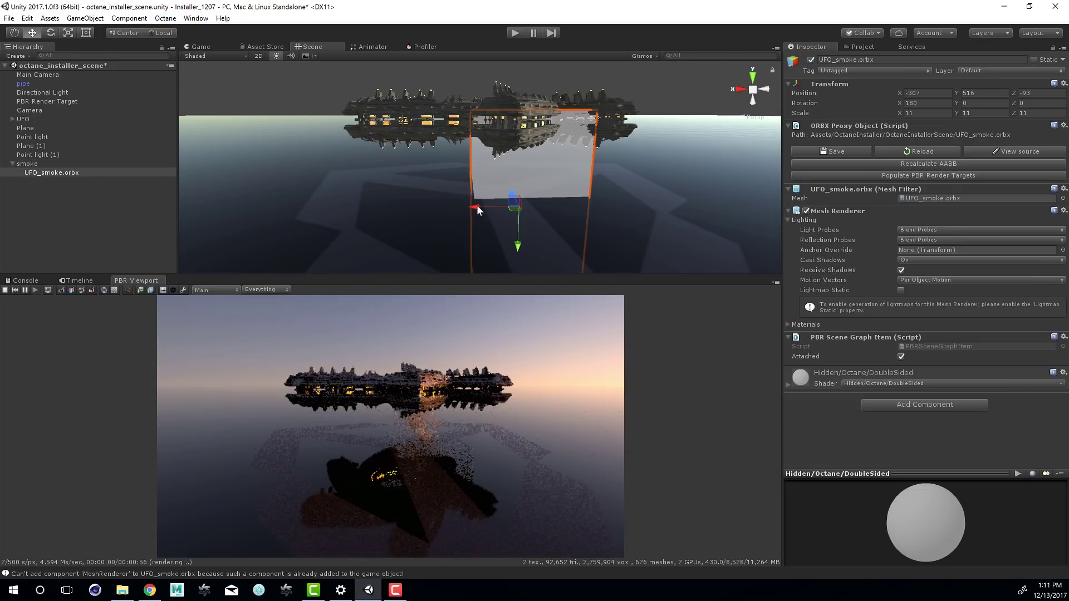
left_click_drag(477, 205, 679, 175)
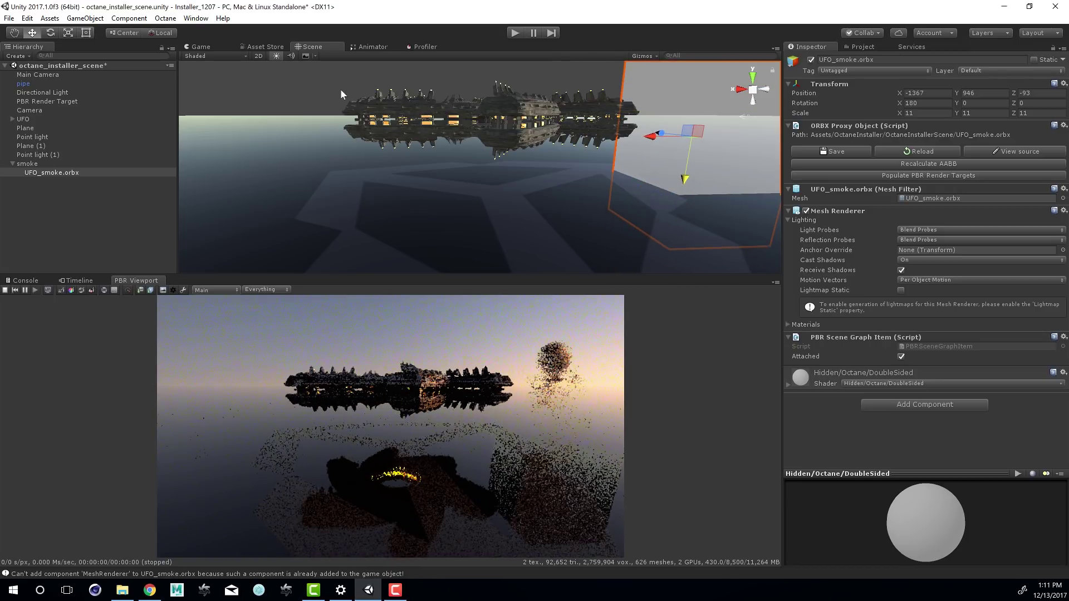
middle_click_drag(651, 185, 507, 217, "alt")
left_click_drag(506, 216, 386, 236, "alt")
middle_click_drag(451, 225, 515, 230)
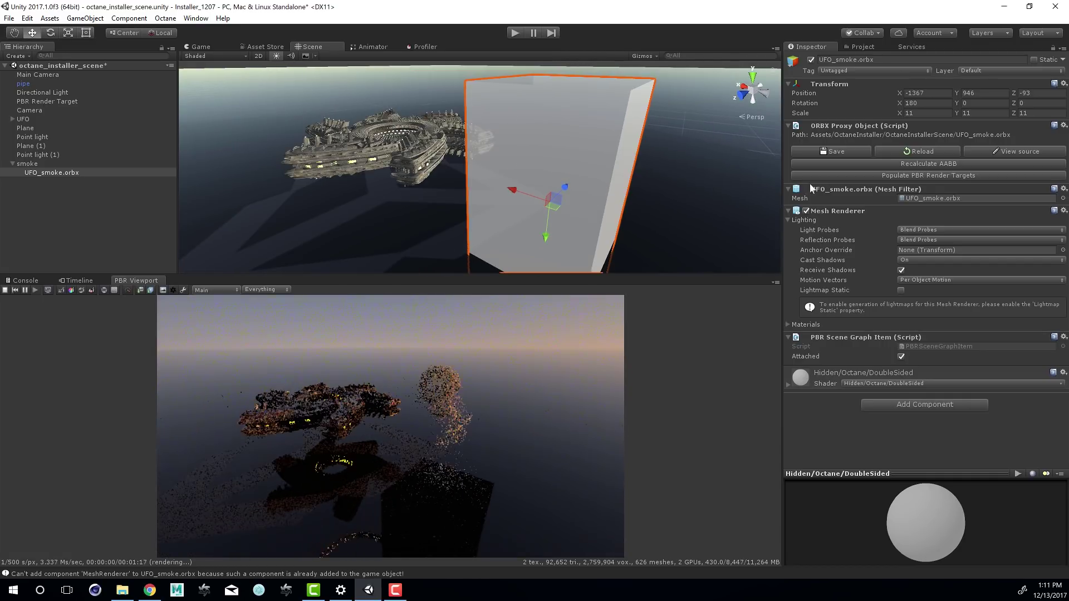
Step: View the source of UFO_smoke.orbx and adjust the absorption colour of its scattering medium
left_click(1011, 152)
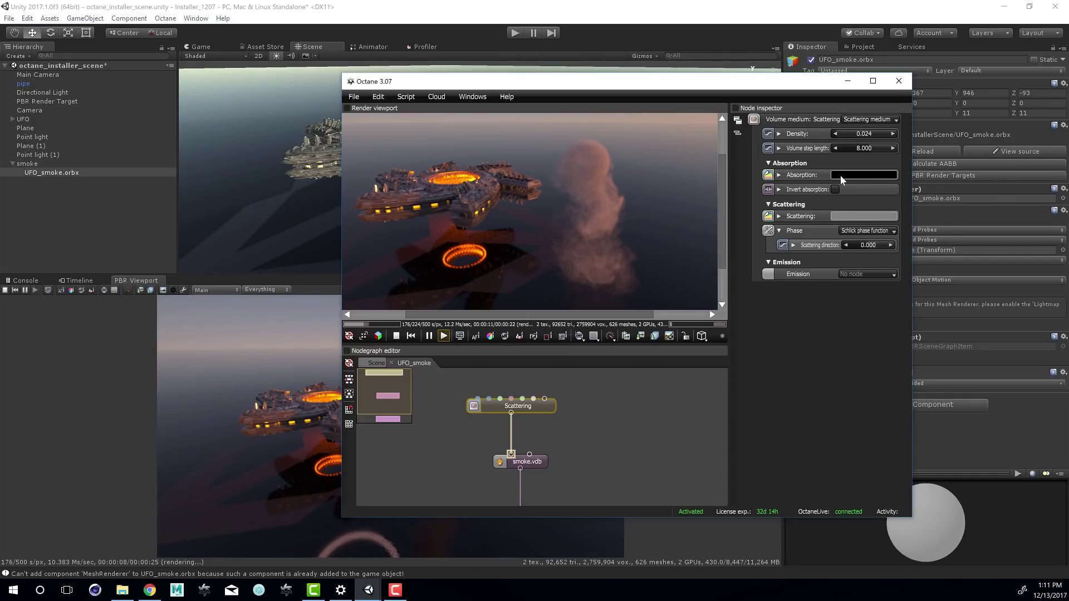
left_click(840, 175)
mouse_move(1026, 166)
left_mouse_down()
mouse_move(1025, 142)
mouse_move(1024, 153)
left_mouse_up()
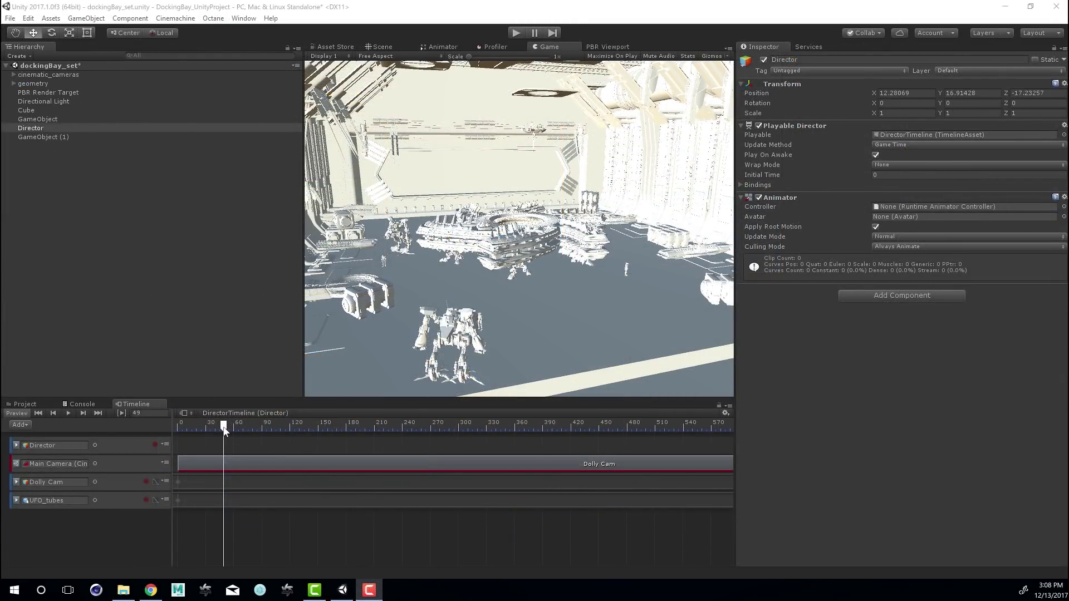
Step: Scrub through the docking bay's DirectorTimeline to preview the Dolly Cam shot, stopping at frame 84
left_click_drag(229, 427, 729, 478)
left_click_drag(527, 473, 247, 462)
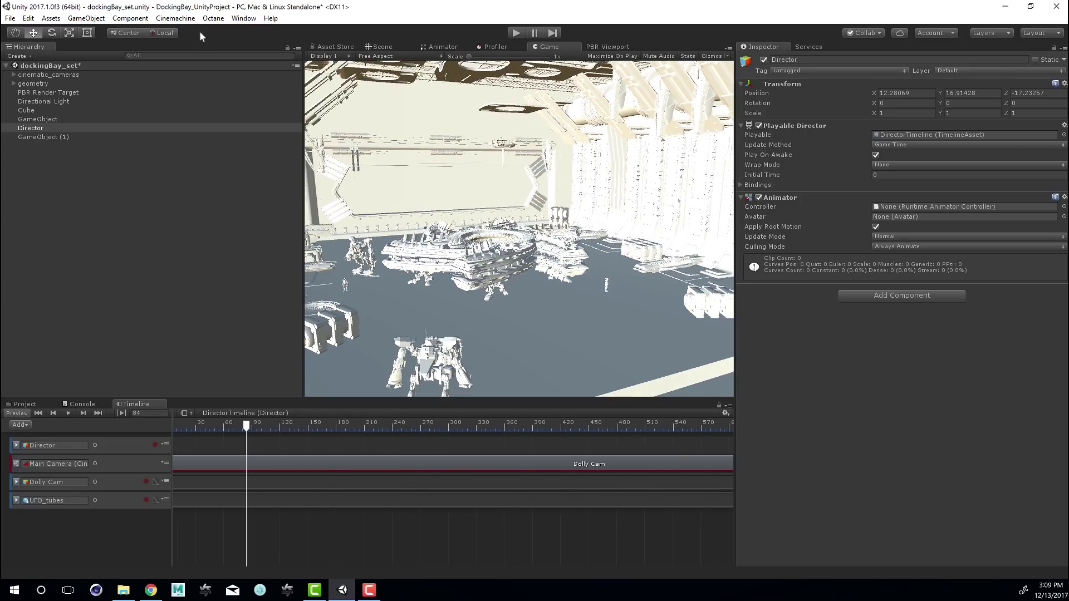
Step: Open the Octane PBR Recorder, place it over the hierarchy, and examine its image type and recorder mode options
left_click(184, 18)
mouse_move(223, 22)
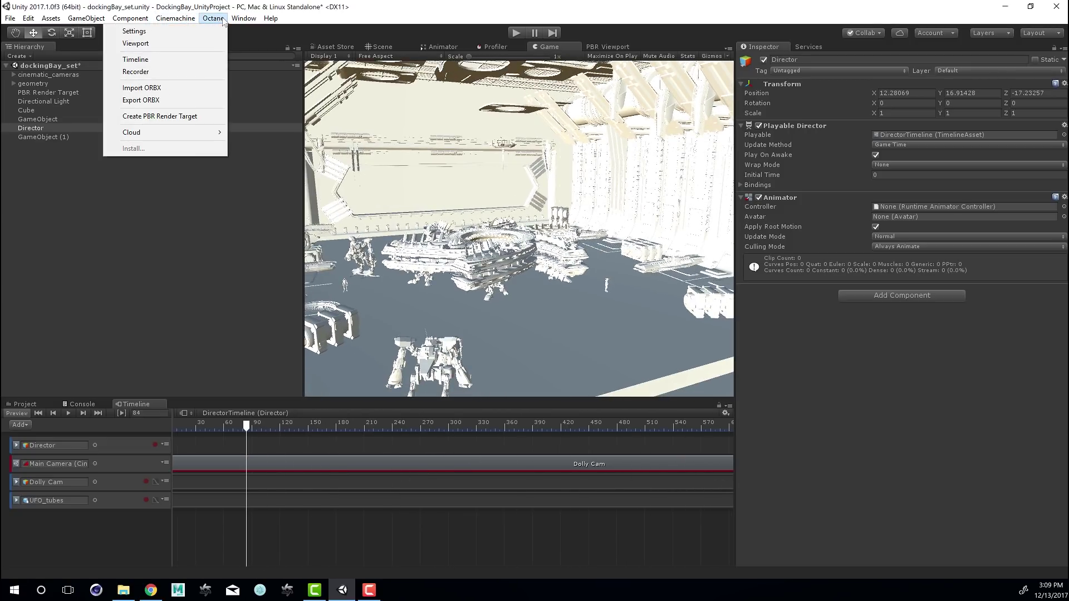
left_click(200, 72)
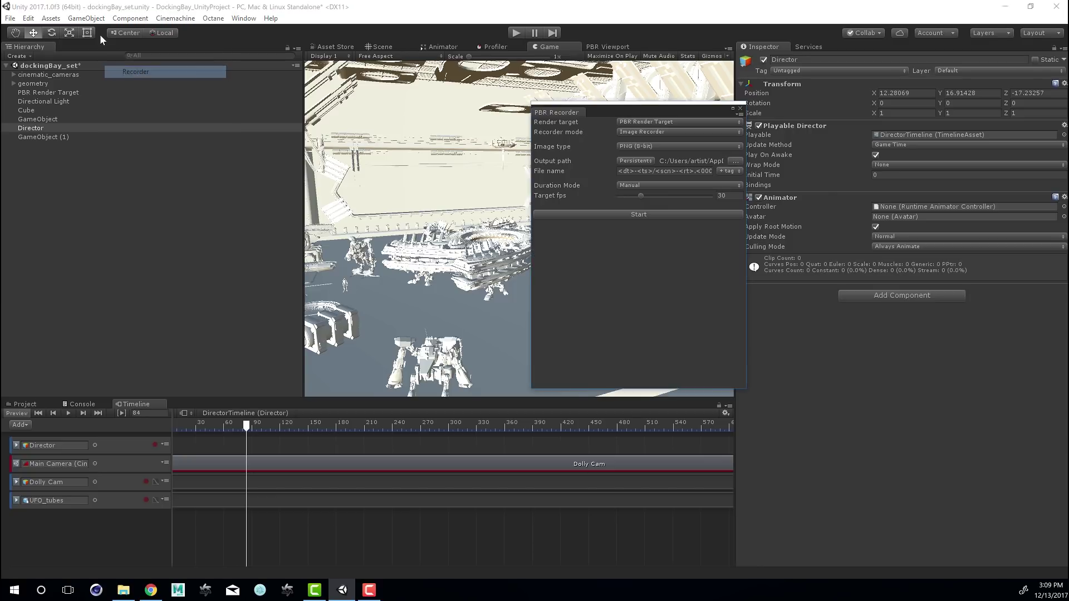
left_click_drag(616, 110, 224, 95)
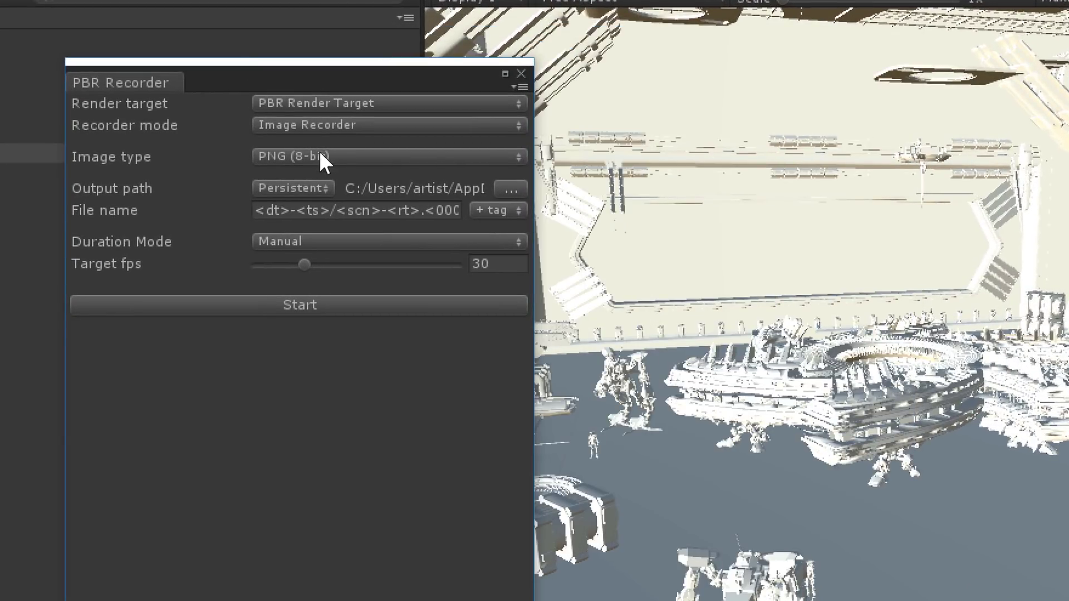
left_click(321, 156)
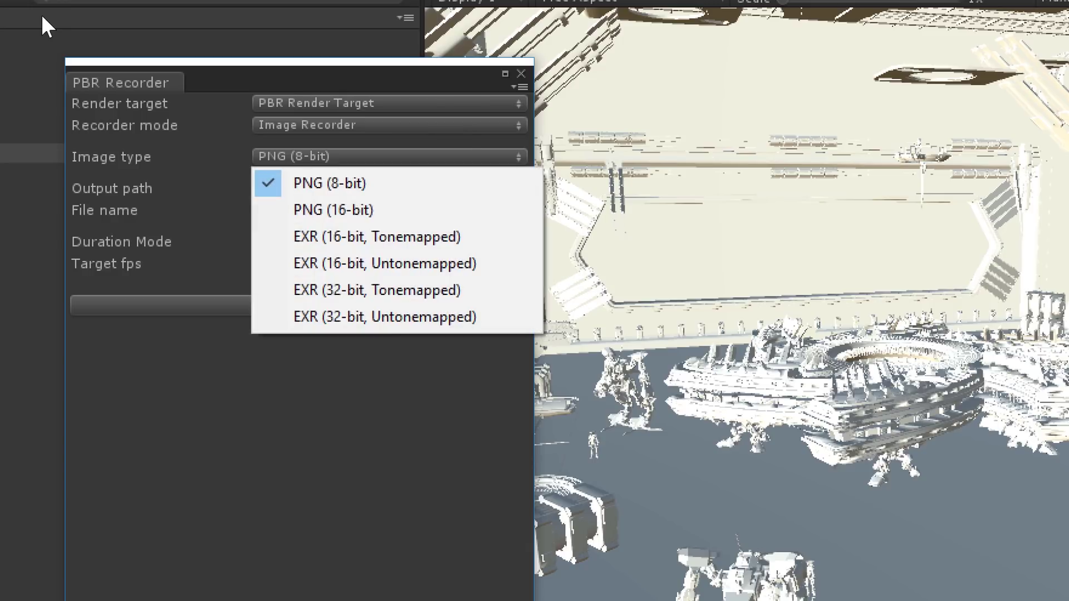
left_click(335, 125)
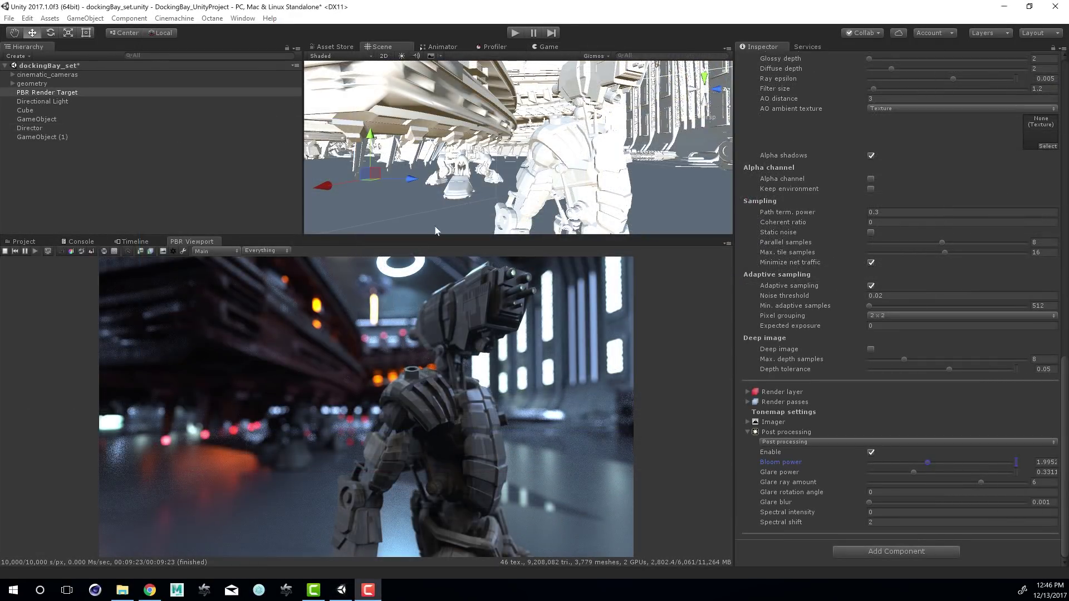
Step: Toggle the docking bay render target's post processing and raise its bloom power to about 131.8
left_click(869, 452)
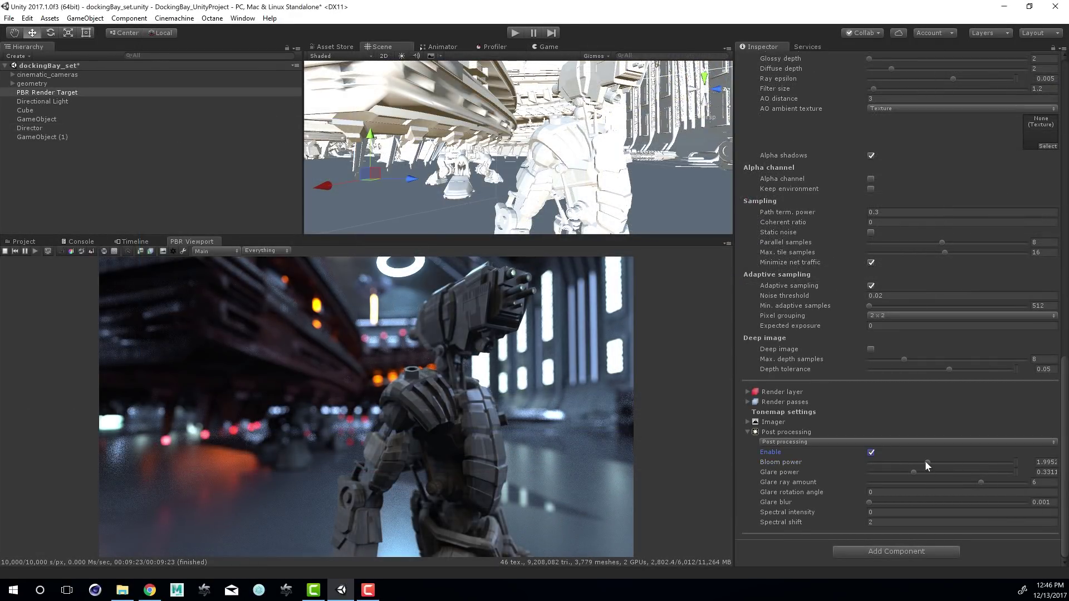
left_click_drag(927, 462, 934, 465)
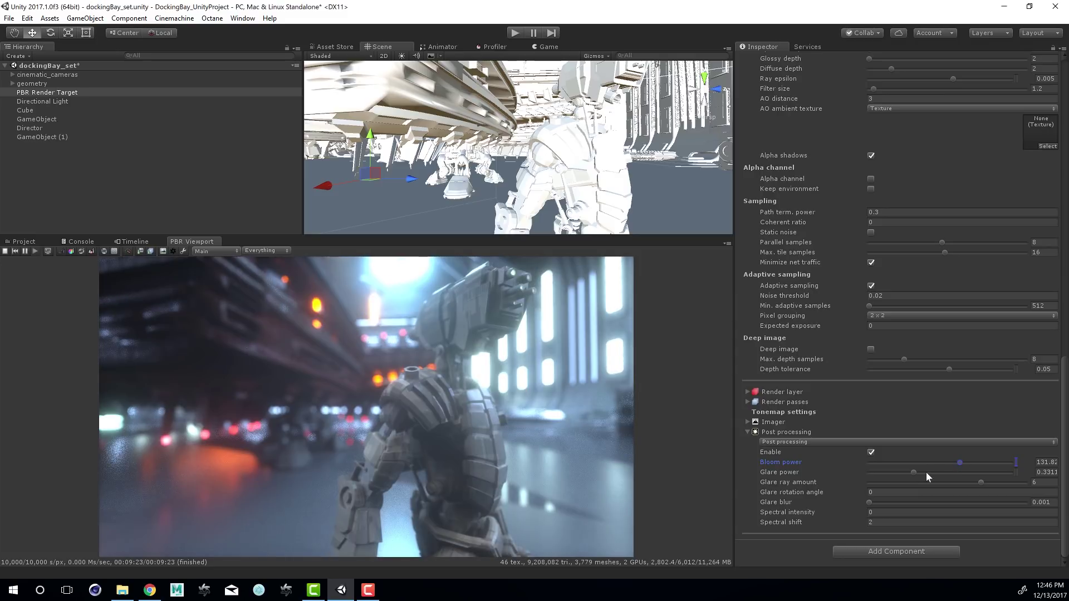